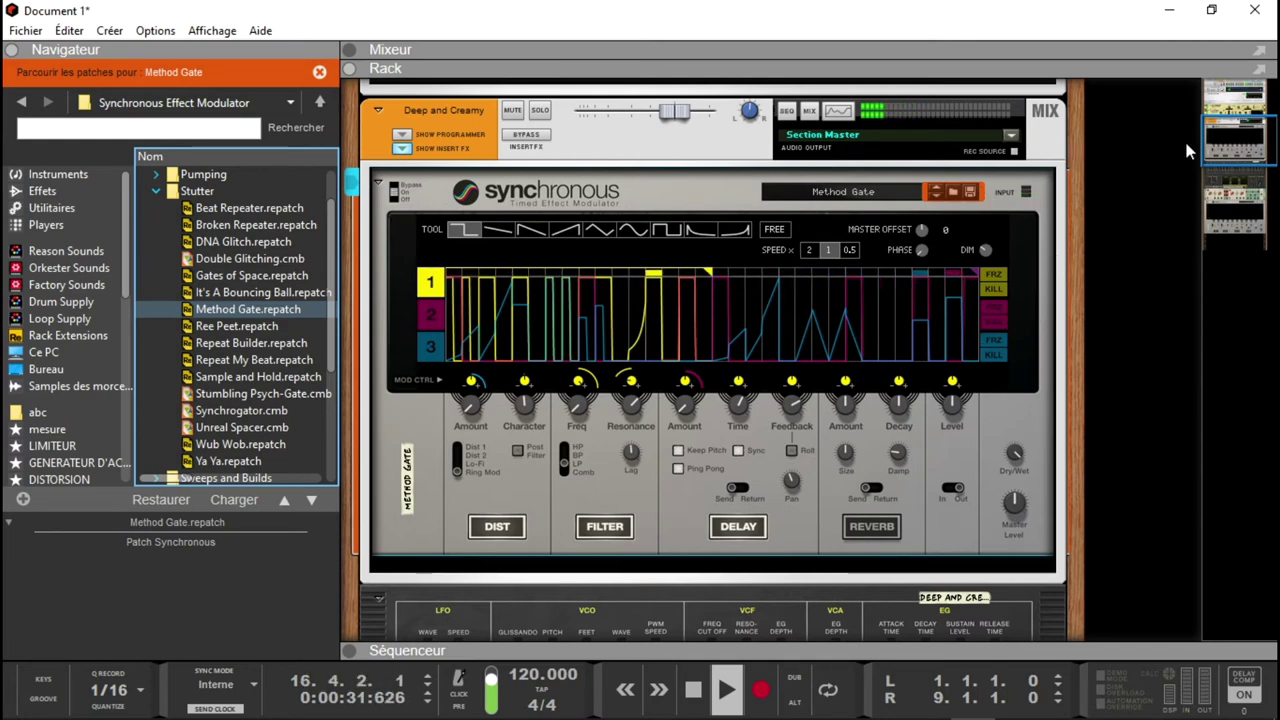
- Show the ES01 synthesizer below the Synchronous effect in the rack and switch to the ES01.reason song
{"action": "left_click_drag", "start_coordinate": [1246, 140], "coordinate": [1250, 170]}
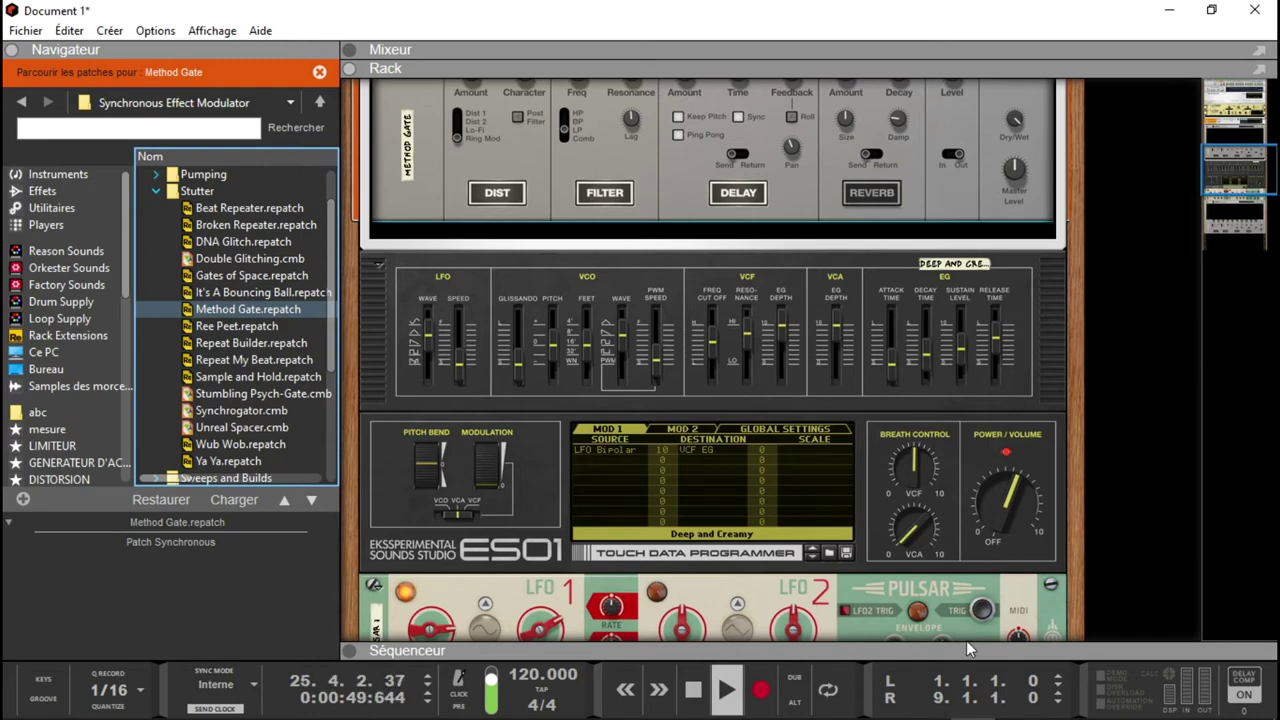
{"action": "mouse_move", "coordinate": [972, 703]}
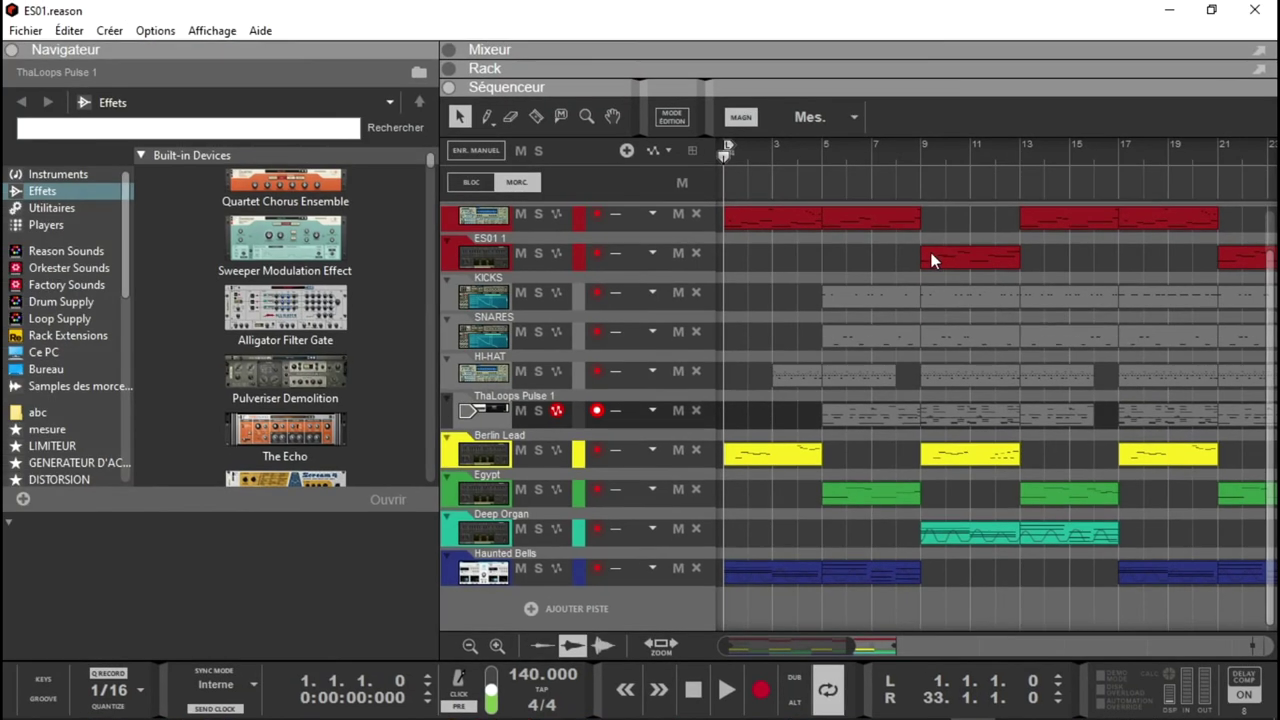
- Hide the browser and display the rack together with the sequencer
{"action": "left_click", "coordinate": [453, 46]}
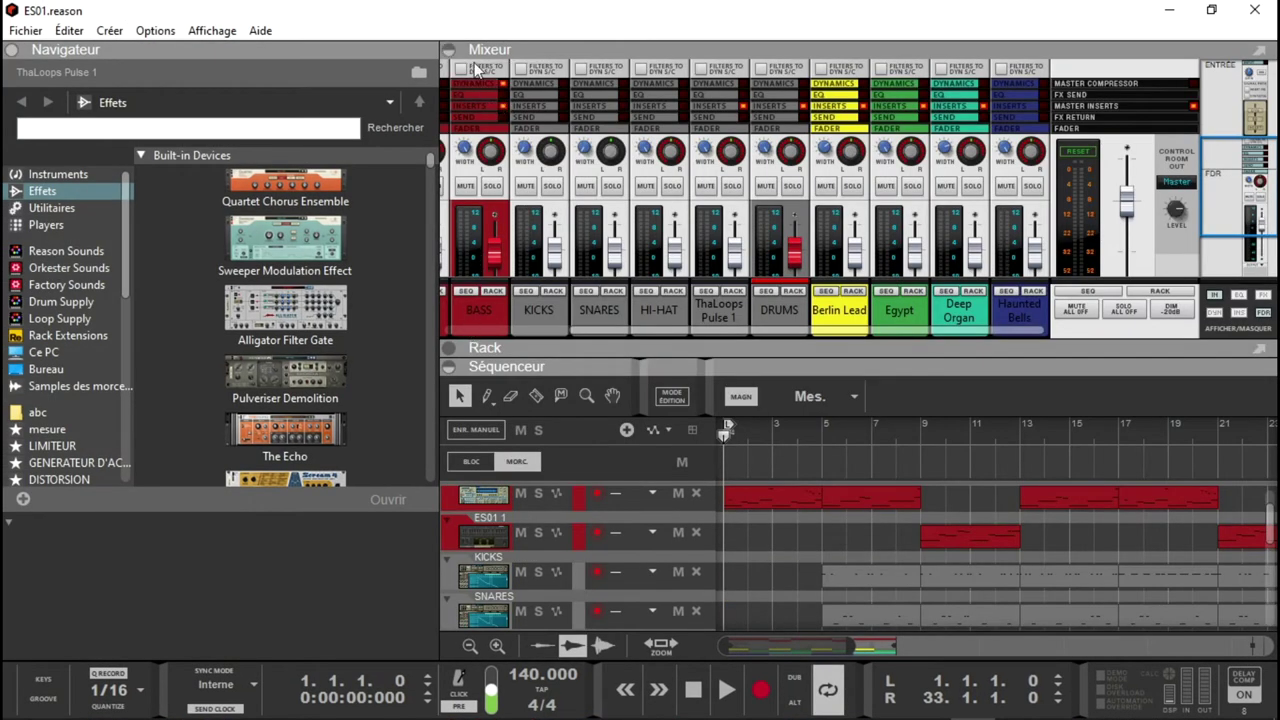
{"action": "left_click", "coordinate": [453, 48]}
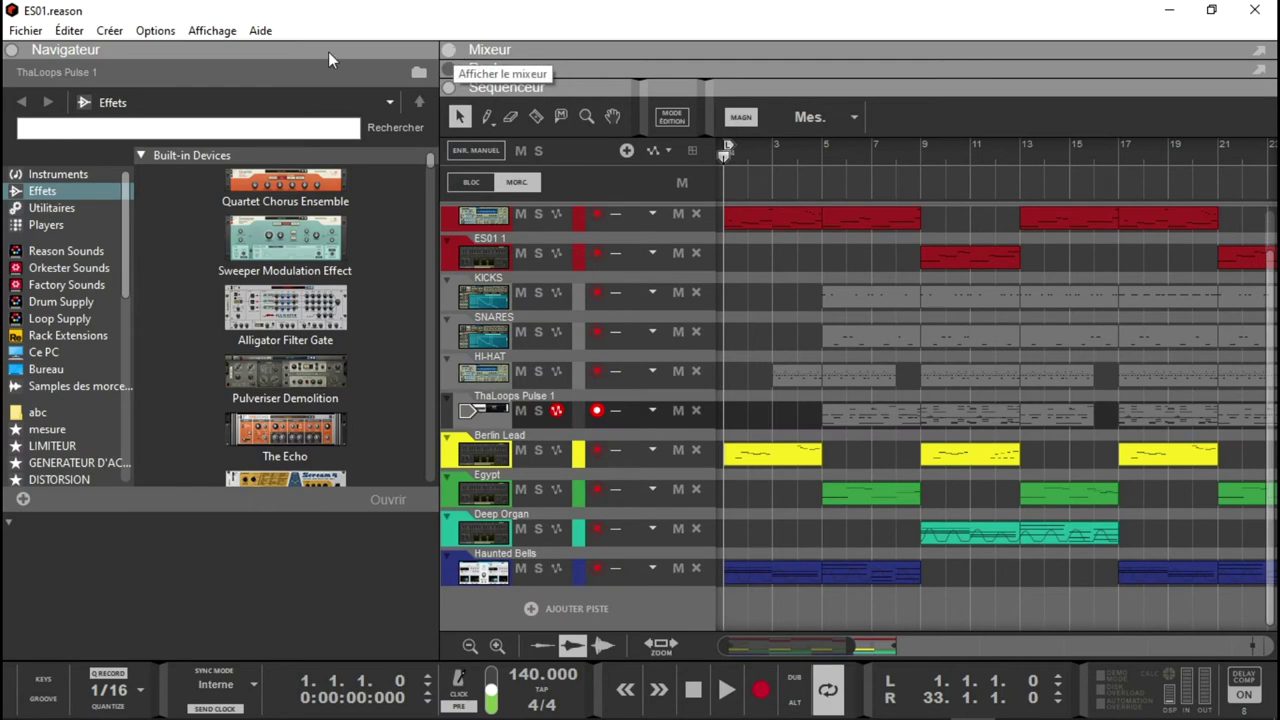
{"action": "left_click", "coordinate": [9, 52]}
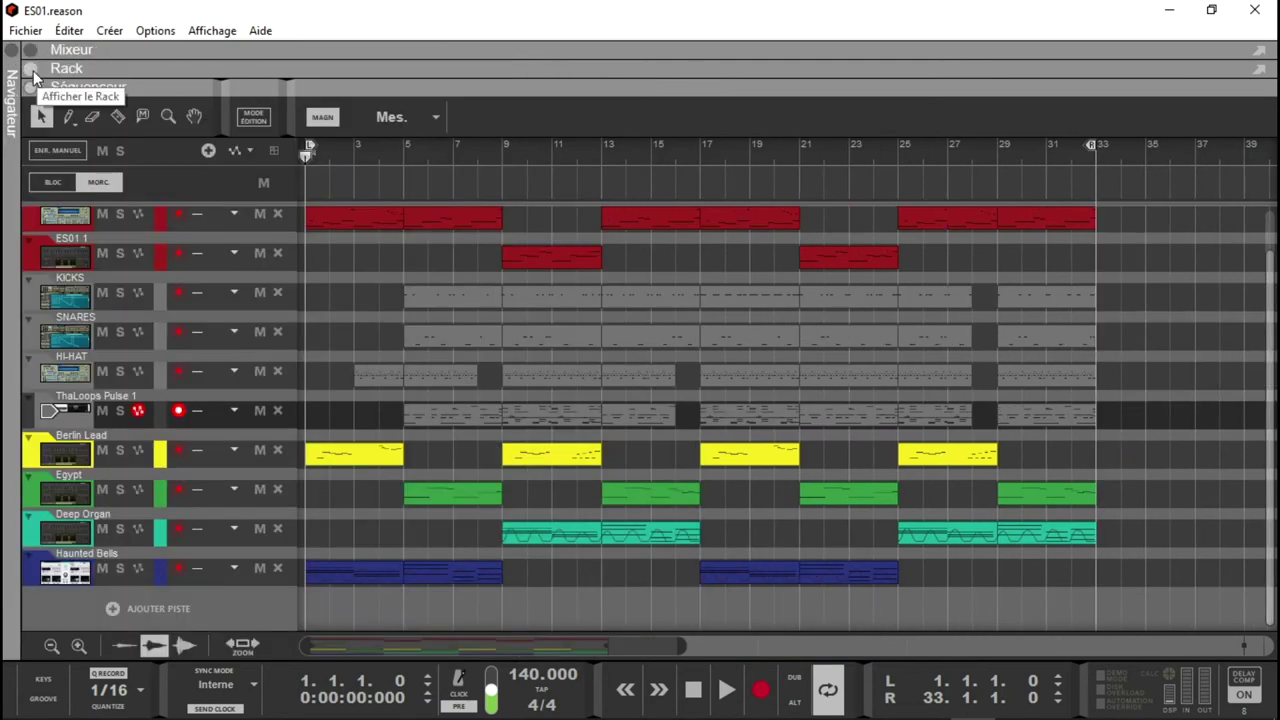
{"action": "left_click", "coordinate": [33, 69]}
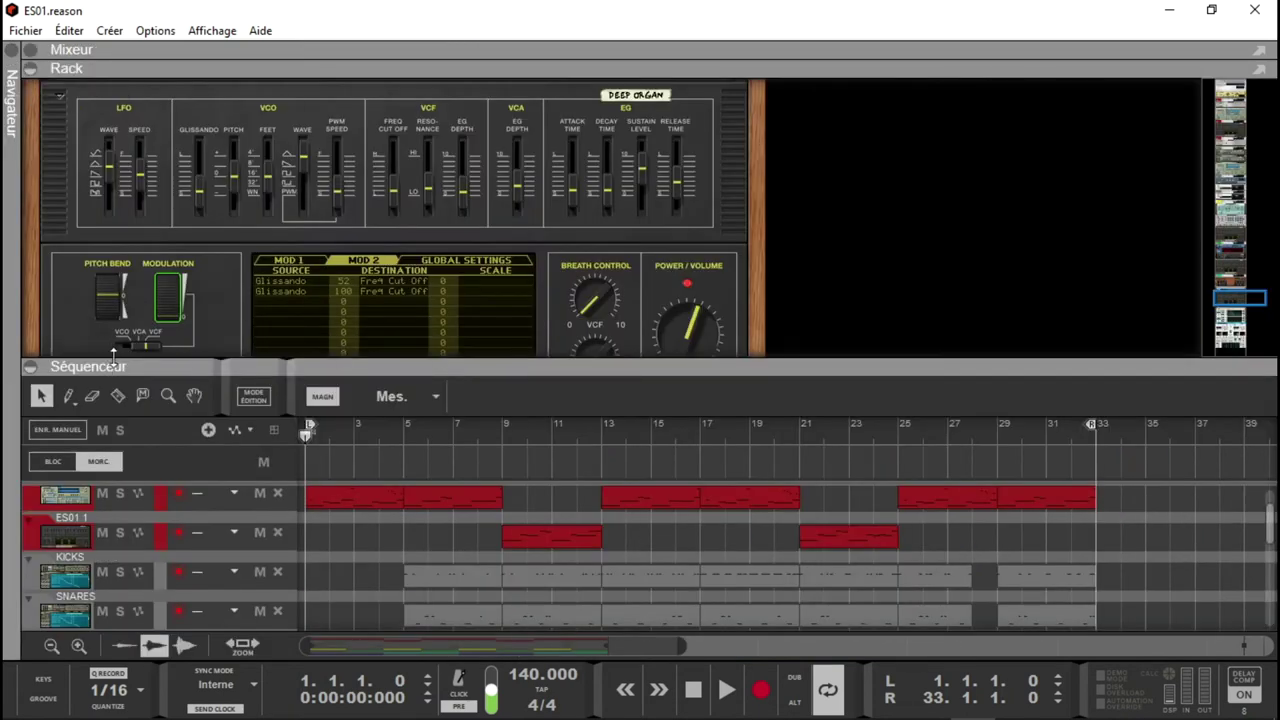
{"action": "left_click", "coordinate": [31, 367]}
{"action": "mouse_move", "coordinate": [1265, 403]}
{"action": "left_mouse_down"}
{"action": "mouse_move", "coordinate": [1269, 449]}
{"action": "mouse_move", "coordinate": [1275, 398]}
{"action": "left_mouse_up"}
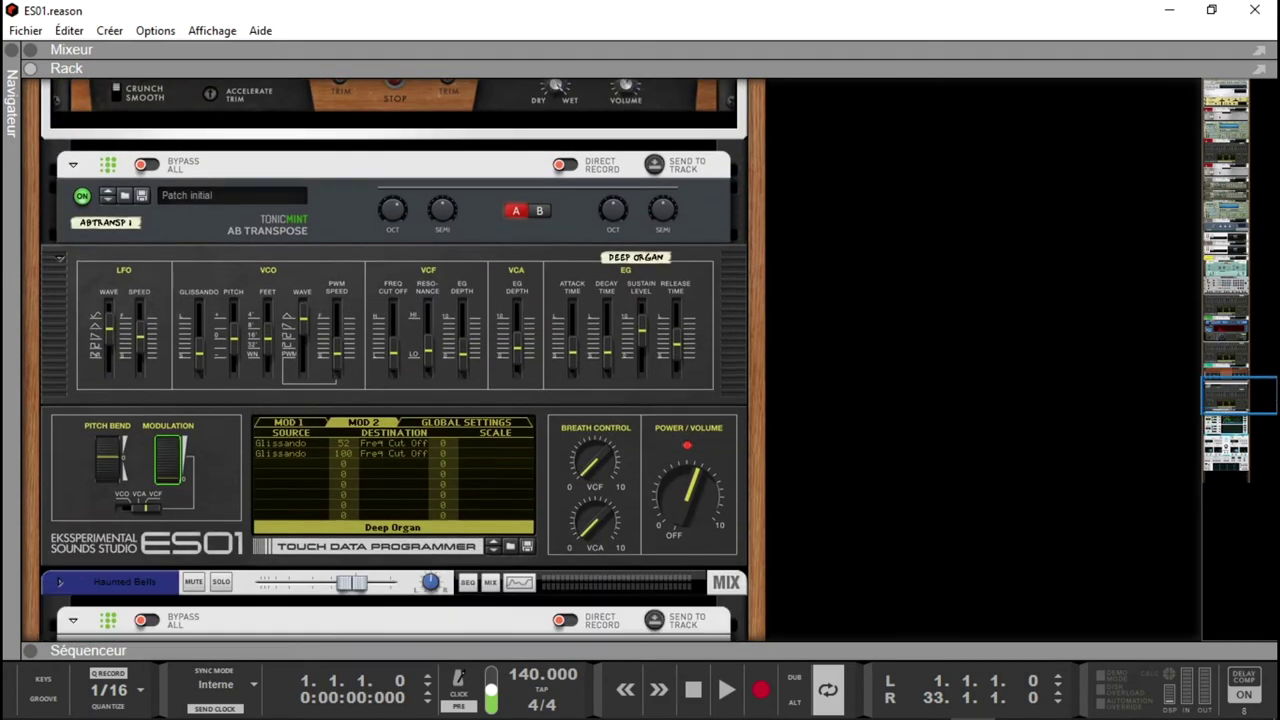
{"action": "left_click", "coordinate": [30, 651]}
- Examine the ES01 synthesizers of the Deep Organ and Egypt tracks, including Egypt's insert effects in the rack
{"action": "scroll", "coordinate": [73, 545], "scroll_direction": "down", "scroll_amount": 3}
{"action": "left_click", "coordinate": [73, 545]}
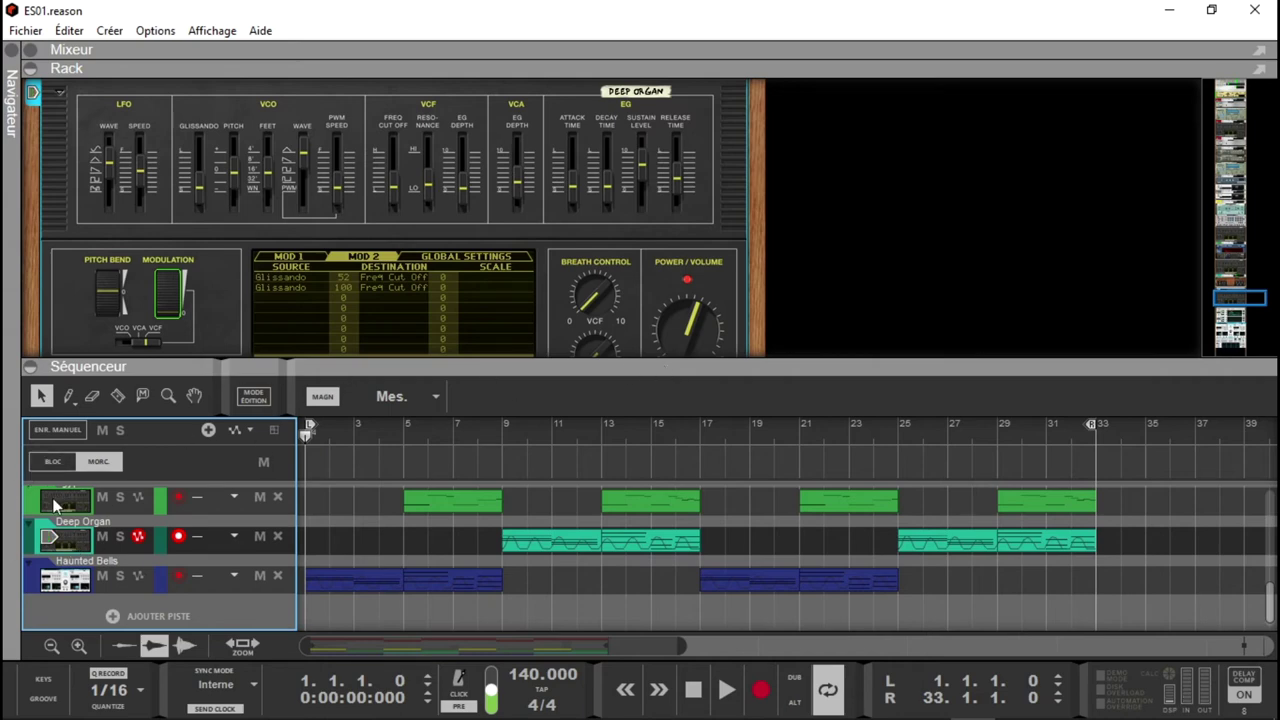
{"action": "left_click", "coordinate": [55, 503]}
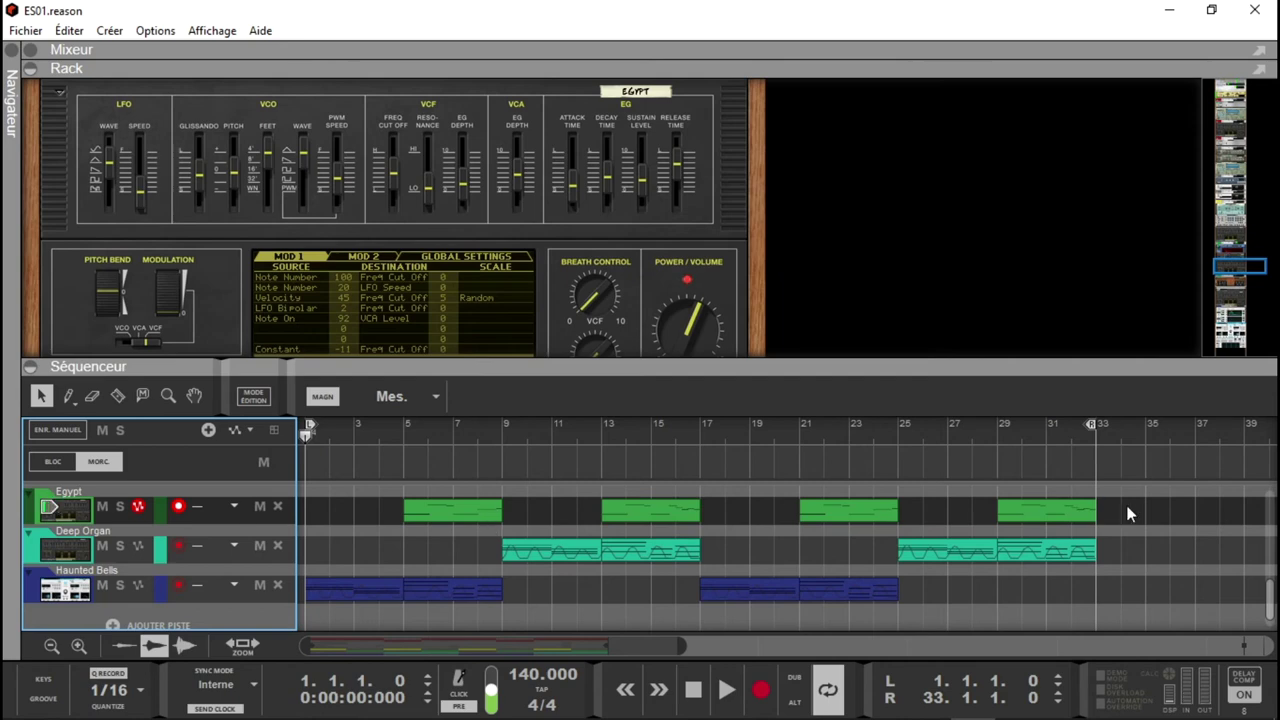
{"action": "scroll", "coordinate": [1273, 603], "scroll_direction": "up", "scroll_amount": 3}
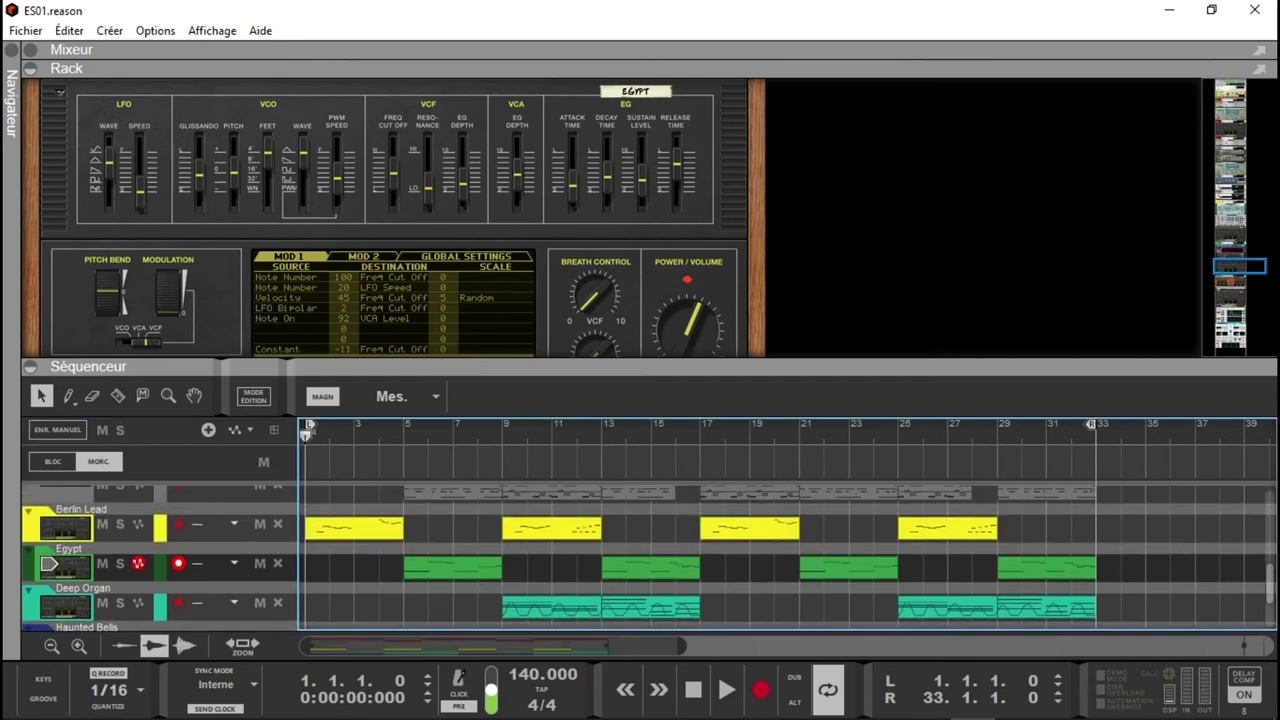
{"action": "left_click_drag", "start_coordinate": [1230, 262], "coordinate": [1226, 246]}
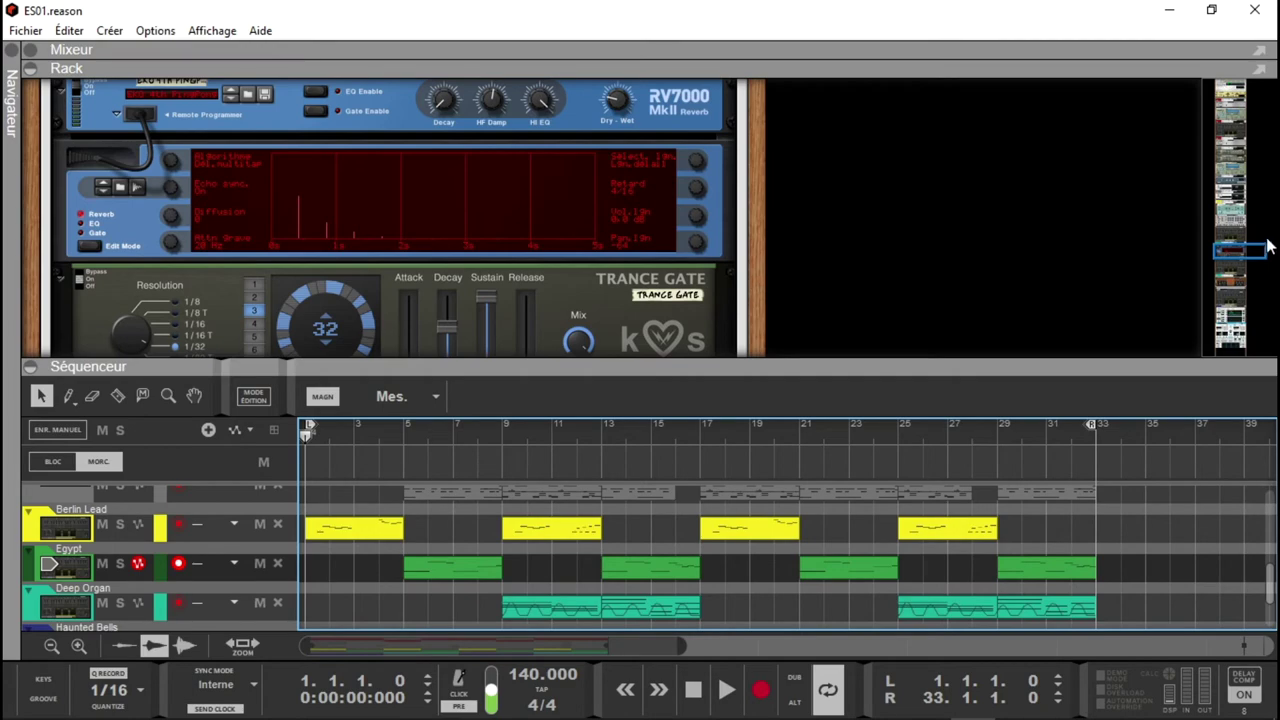
{"action": "left_click_drag", "start_coordinate": [1245, 252], "coordinate": [1213, 247]}
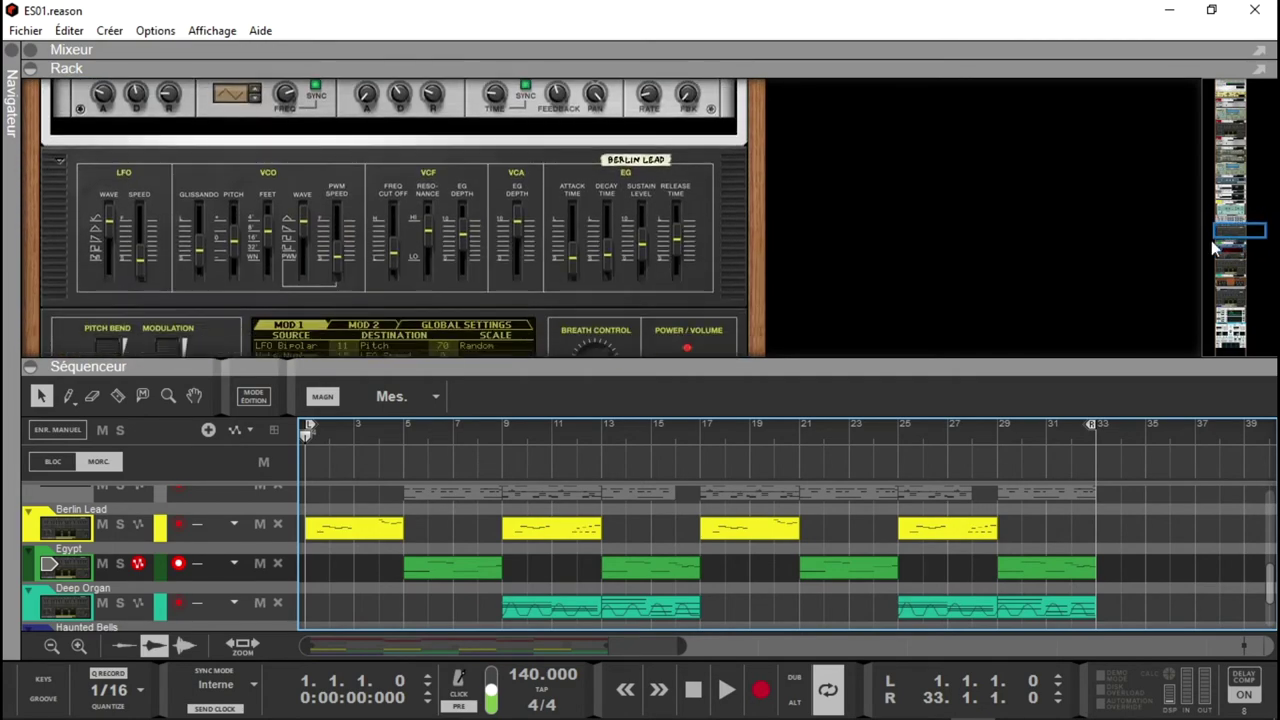
- Select the Berlin Lead track and the ES01 1 bass track in turn to view their ES01 synthesizers in the rack
{"action": "left_click", "coordinate": [98, 510]}
{"action": "mouse_move", "coordinate": [1237, 232]}
{"action": "left_mouse_down"}
{"action": "mouse_move", "coordinate": [1235, 197]}
{"action": "mouse_move", "coordinate": [1248, 229]}
{"action": "left_mouse_up"}
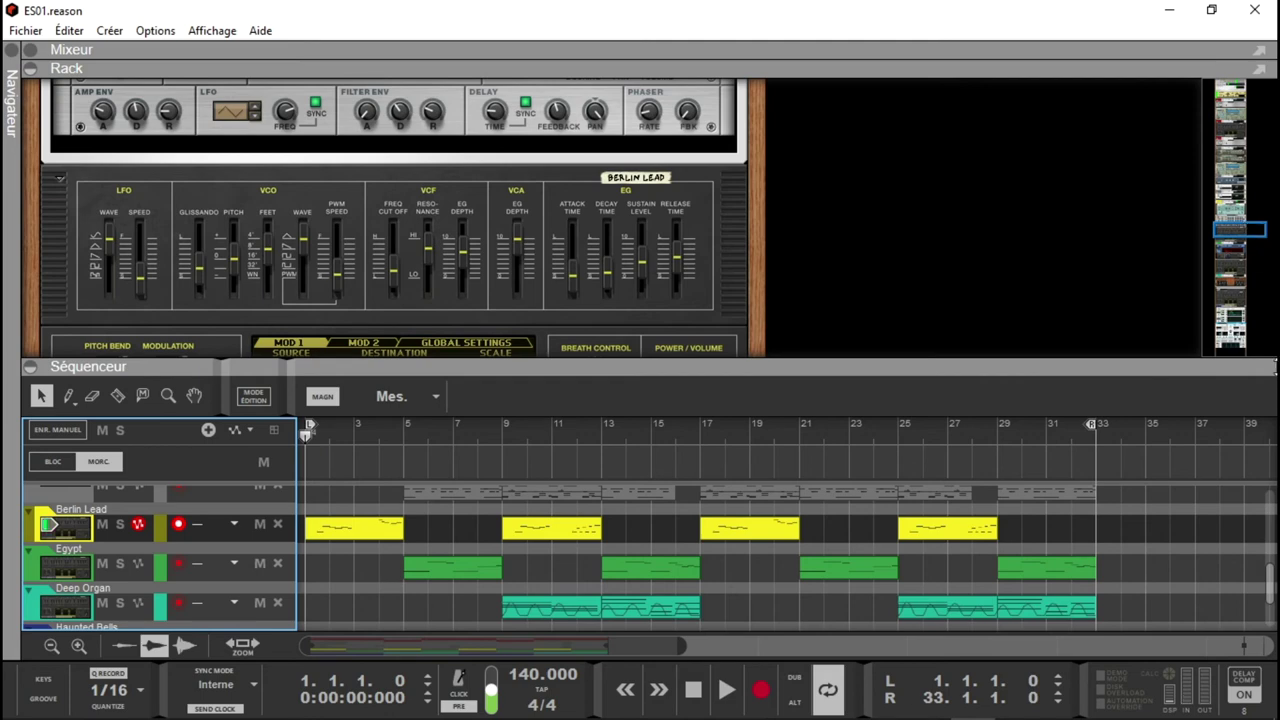
{"action": "left_click_drag", "start_coordinate": [1268, 582], "coordinate": [1257, 502]}
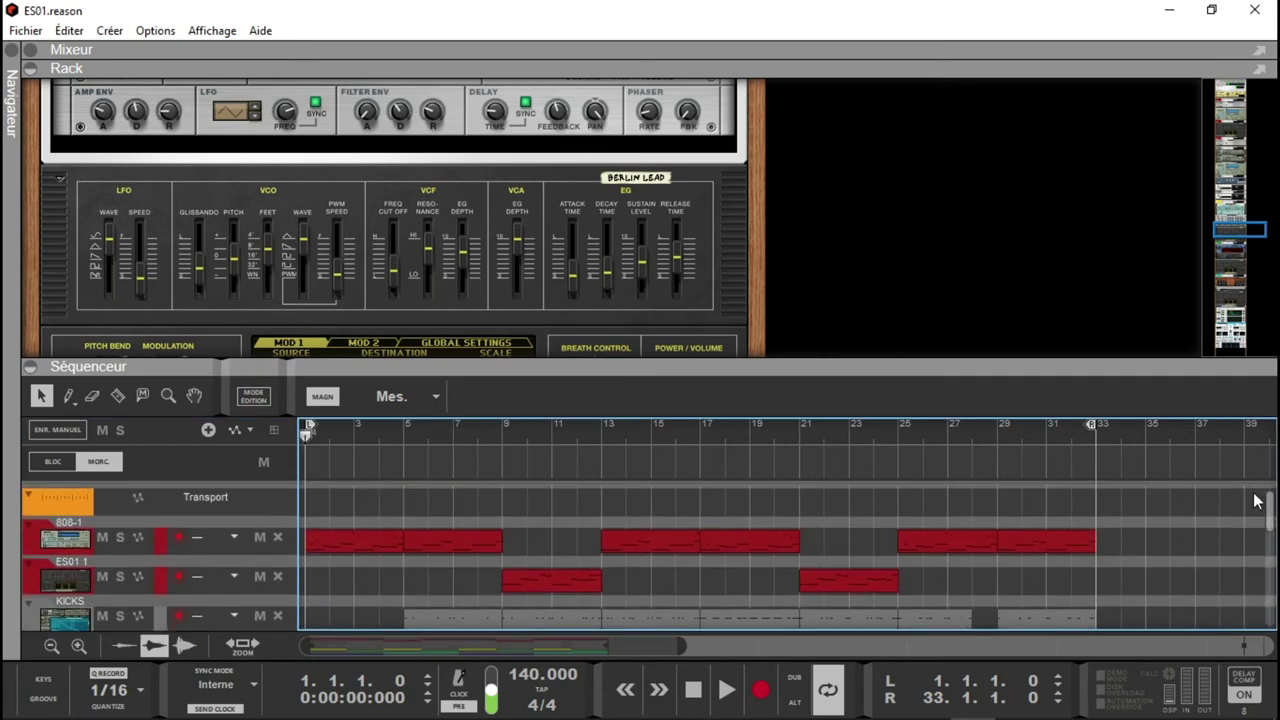
{"action": "left_click", "coordinate": [61, 562]}
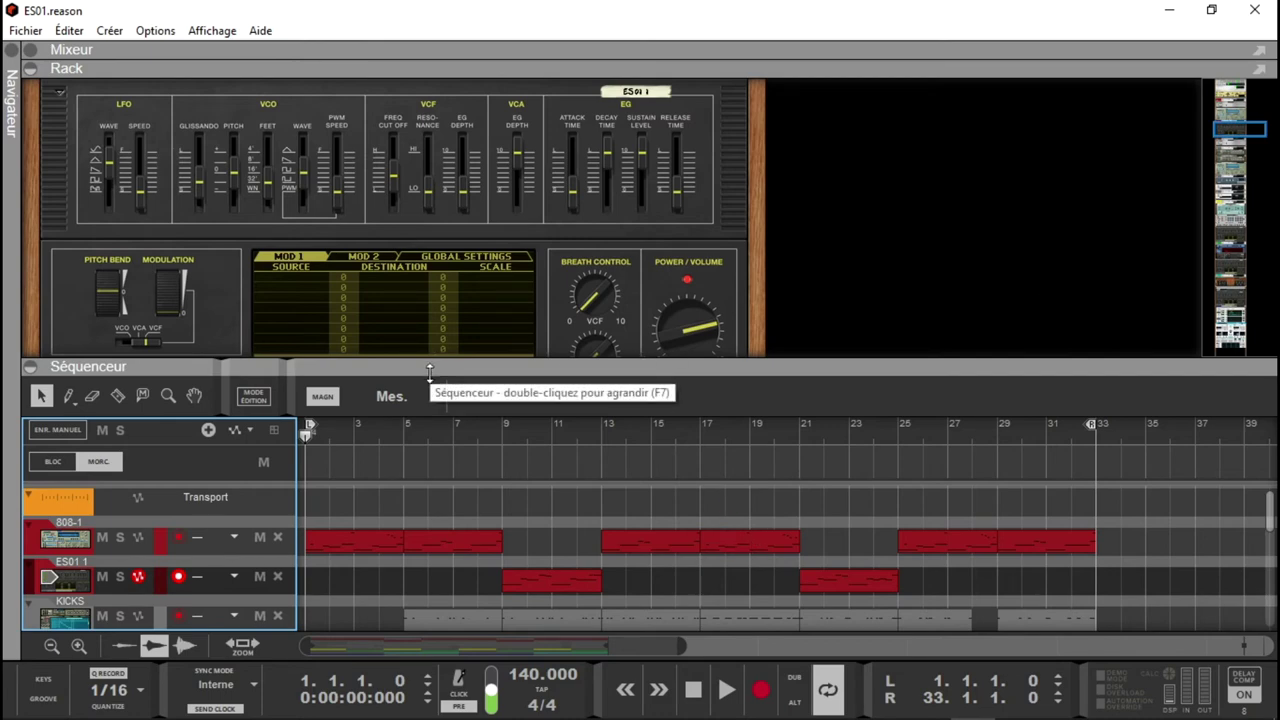
- Play the song from the start while viewing Deep Organ's Rotor effect and its ES01 synthesizer in the rack
{"action": "key", "text": "space"}
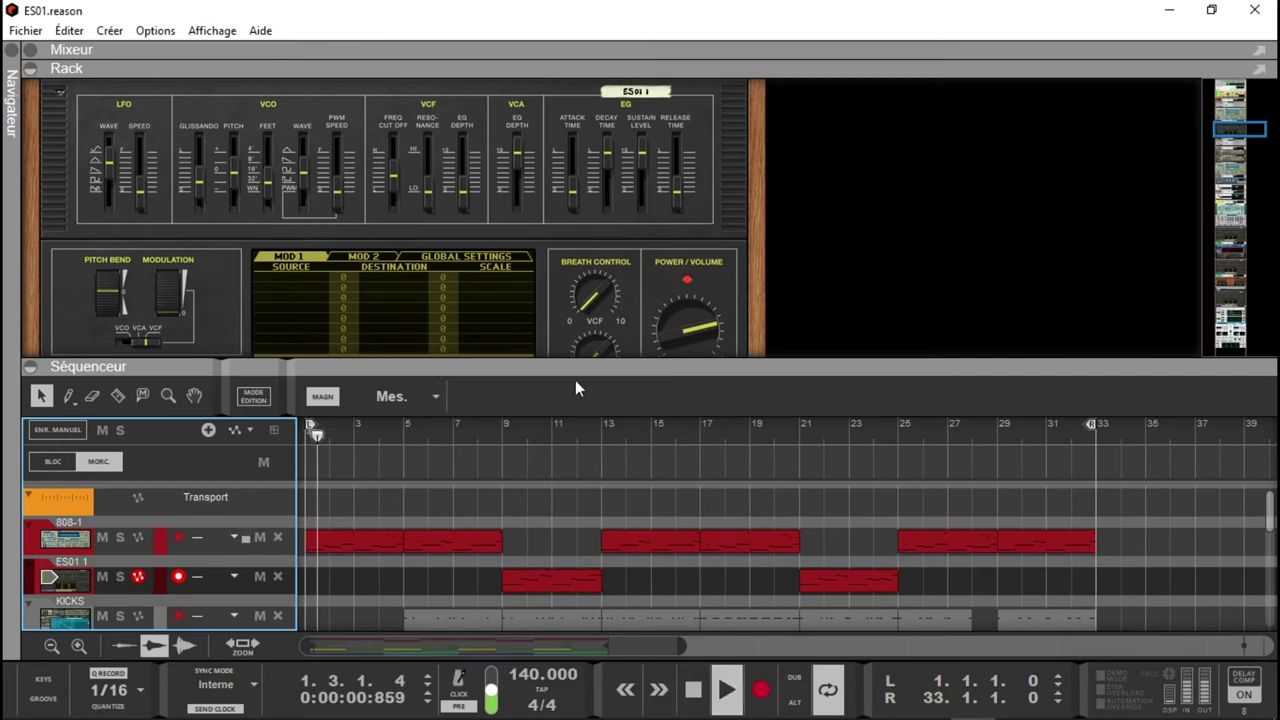
{"action": "left_click", "coordinate": [30, 366]}
{"action": "left_click_drag", "start_coordinate": [1245, 162], "coordinate": [1273, 376]}
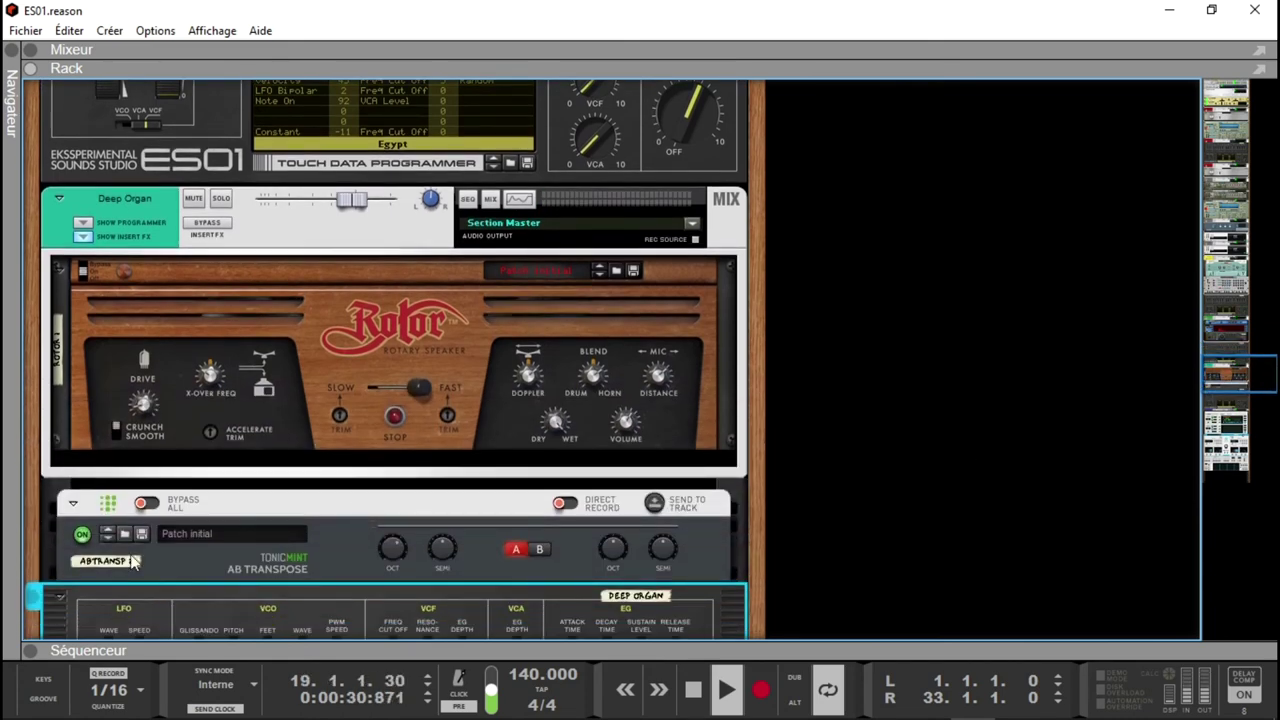
{"action": "left_click", "coordinate": [36, 653]}
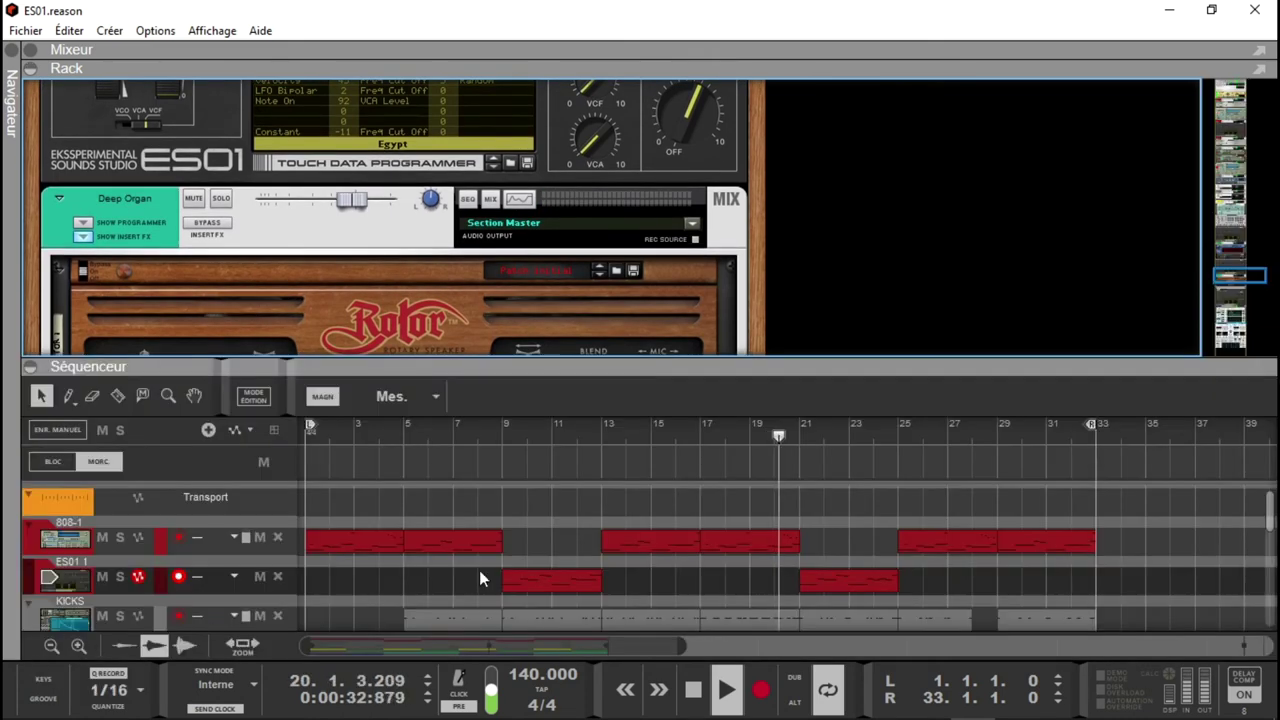
{"action": "mouse_move", "coordinate": [1235, 290]}
{"action": "left_mouse_down"}
{"action": "mouse_move", "coordinate": [1274, 346]}
{"action": "mouse_move", "coordinate": [1235, 343]}
{"action": "mouse_move", "coordinate": [1229, 300]}
{"action": "left_mouse_up"}
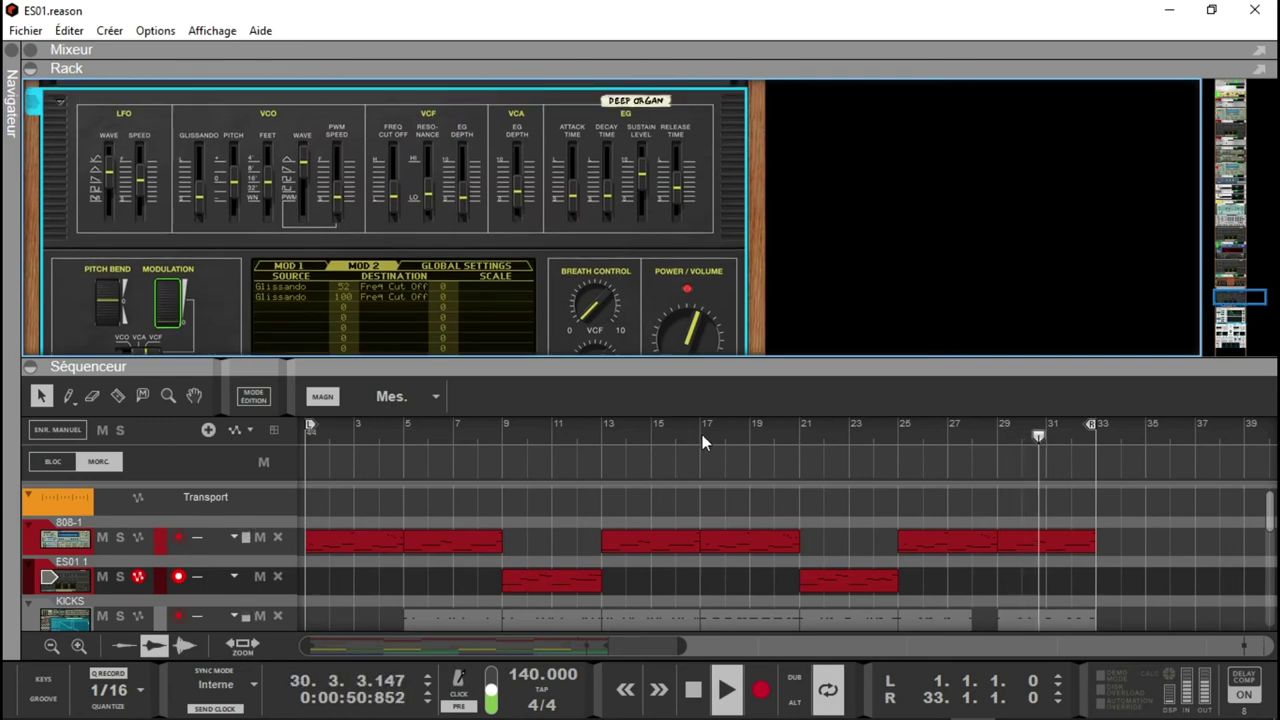
- Set the loop from bar 9 to bar 13 and solo the Deep Organ track
{"action": "left_click_drag", "start_coordinate": [313, 423], "coordinate": [508, 427]}
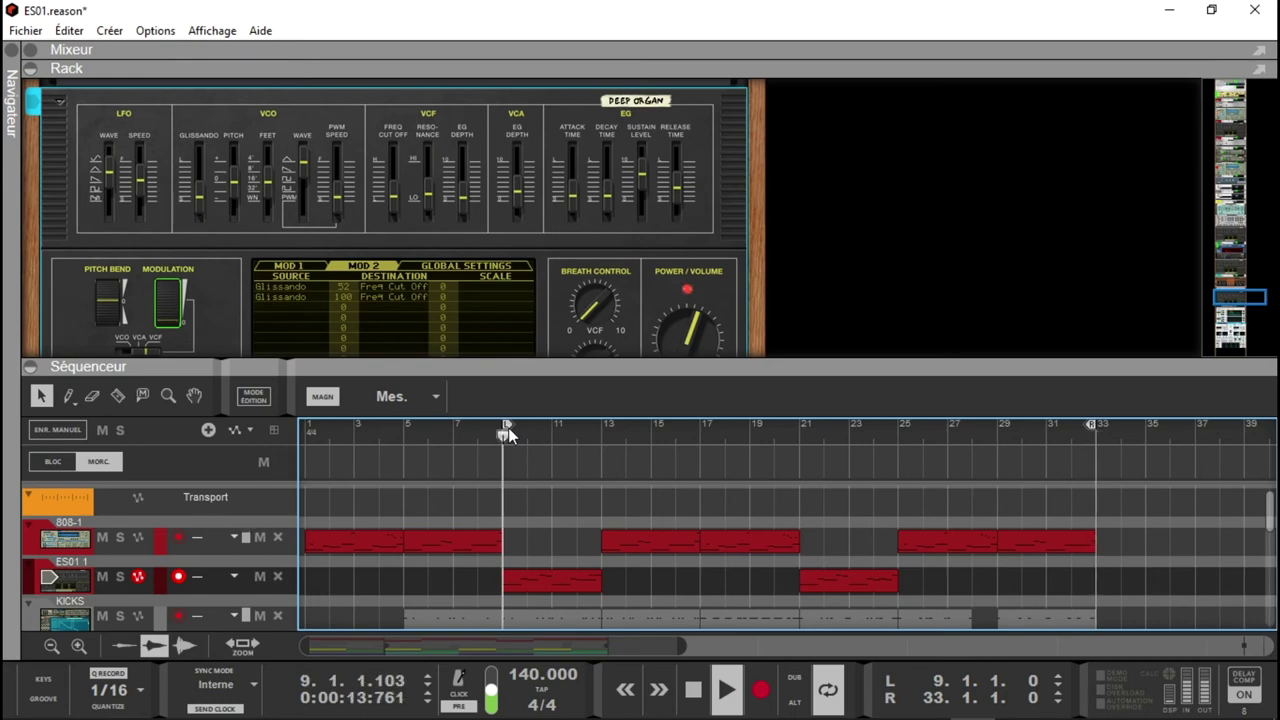
{"action": "left_click_drag", "start_coordinate": [1091, 424], "coordinate": [595, 428]}
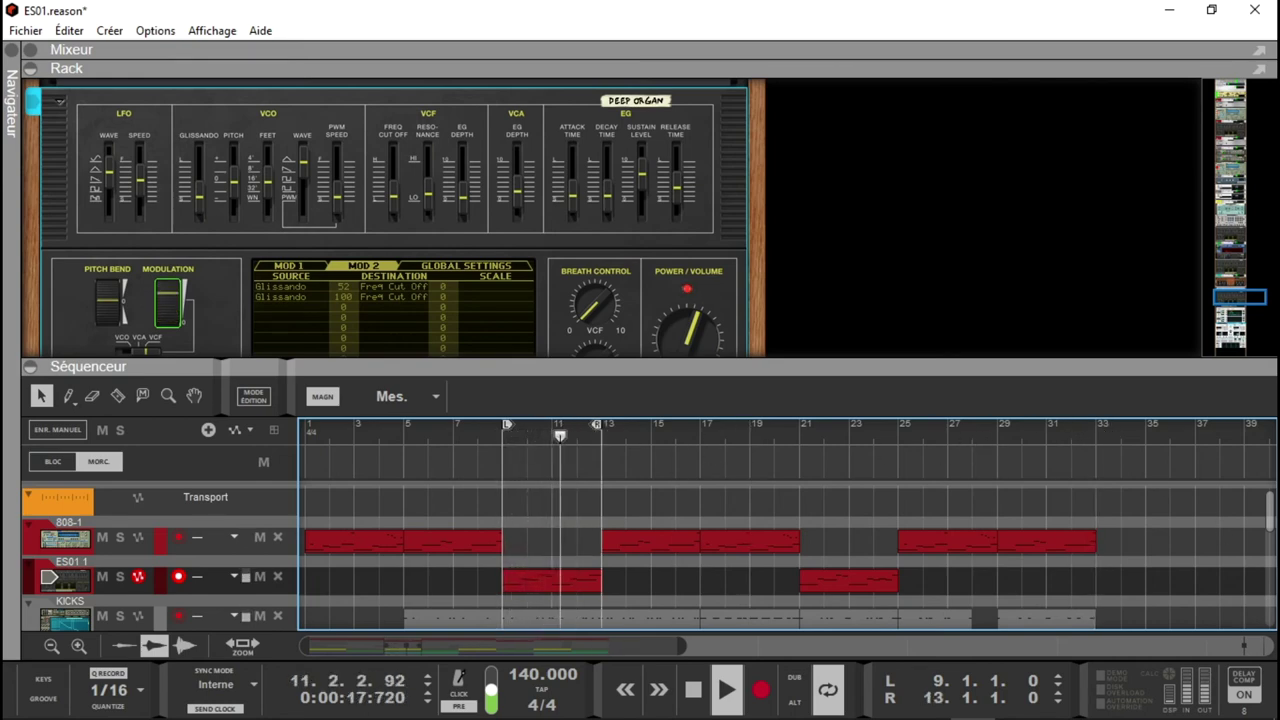
{"action": "left_click_drag", "start_coordinate": [1268, 513], "coordinate": [1268, 600]}
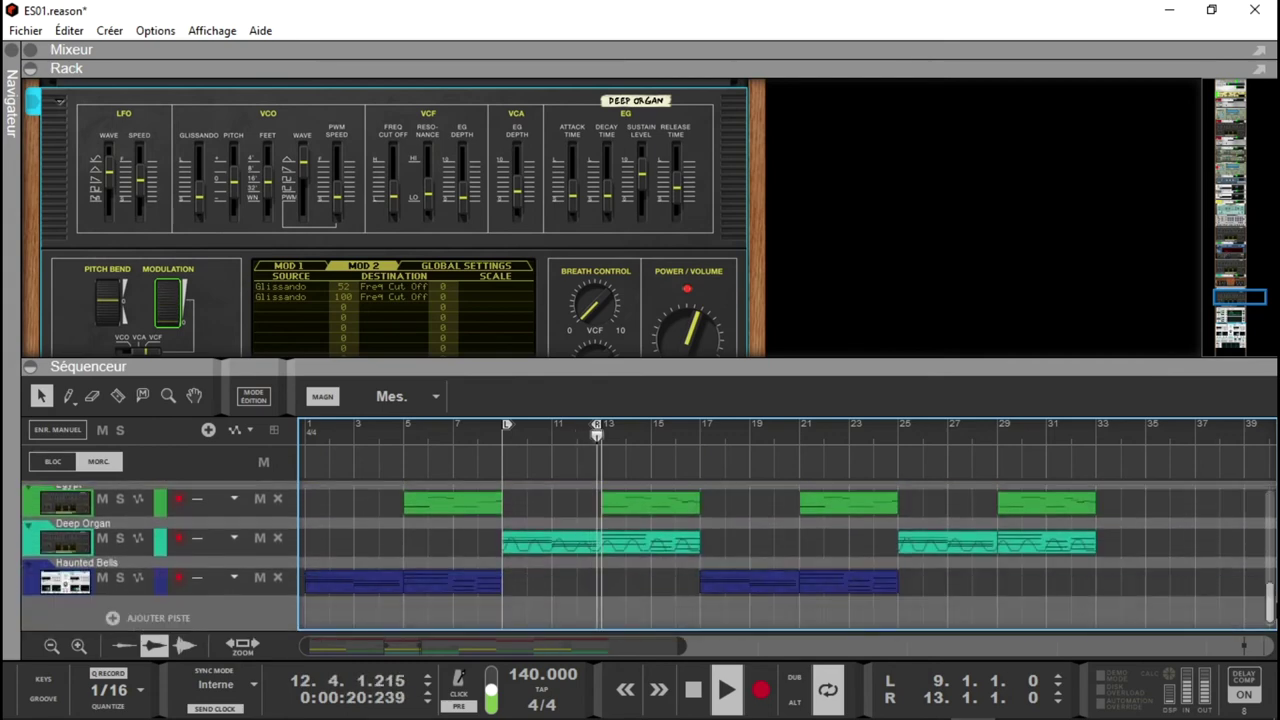
{"action": "left_click", "coordinate": [120, 540]}
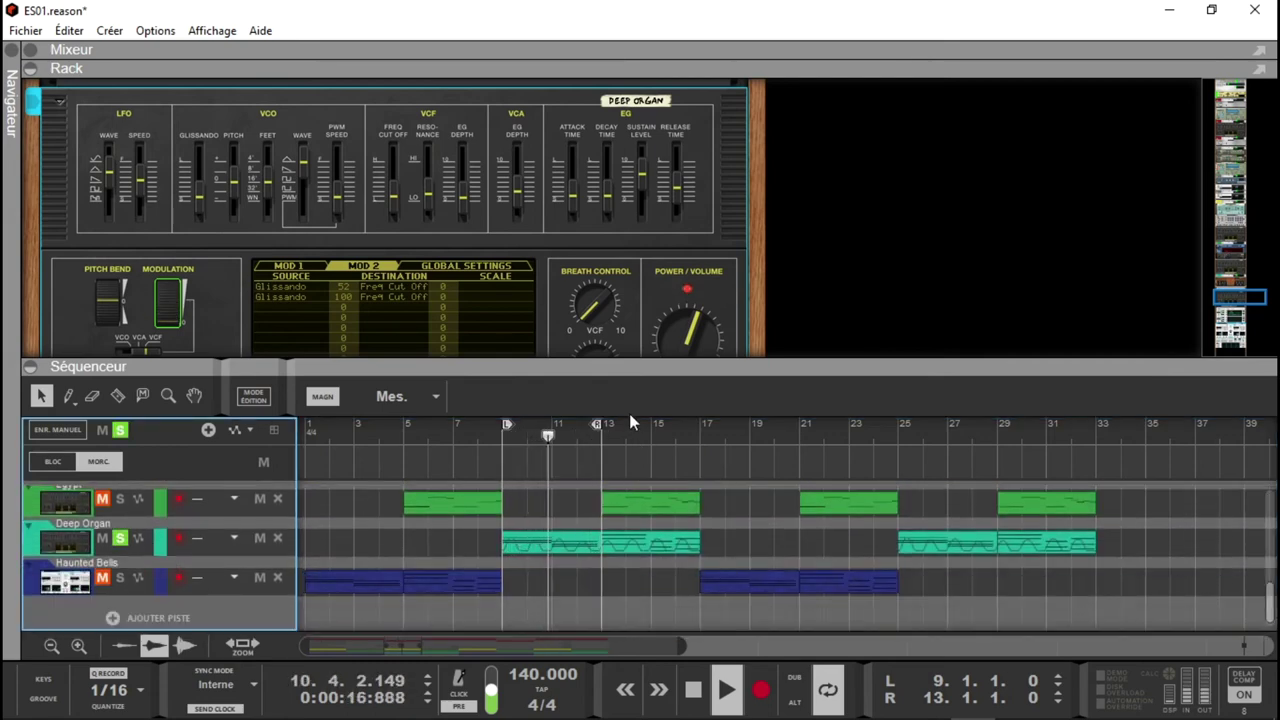
- Extend the loop end to bar 17 and show Deep Organ's ES01 and Rotor insert effect in the rack
{"action": "left_click_drag", "start_coordinate": [608, 424], "coordinate": [691, 424]}
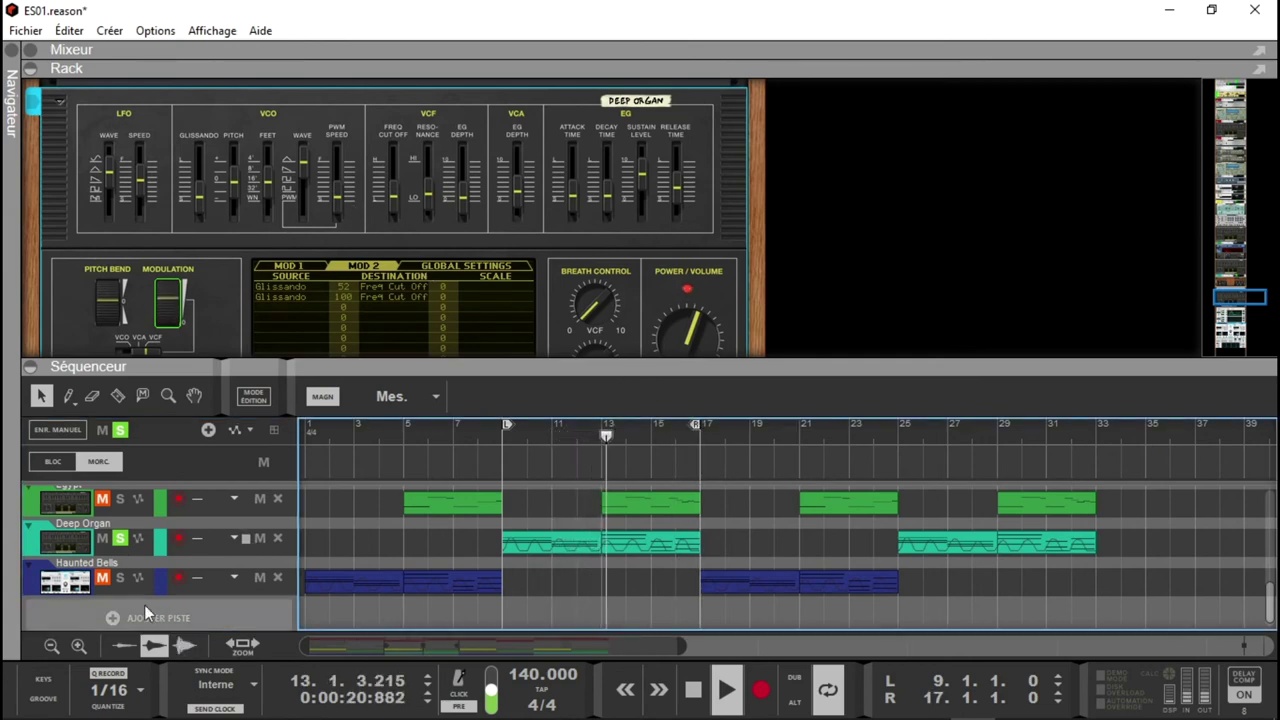
{"action": "left_click", "coordinate": [75, 552]}
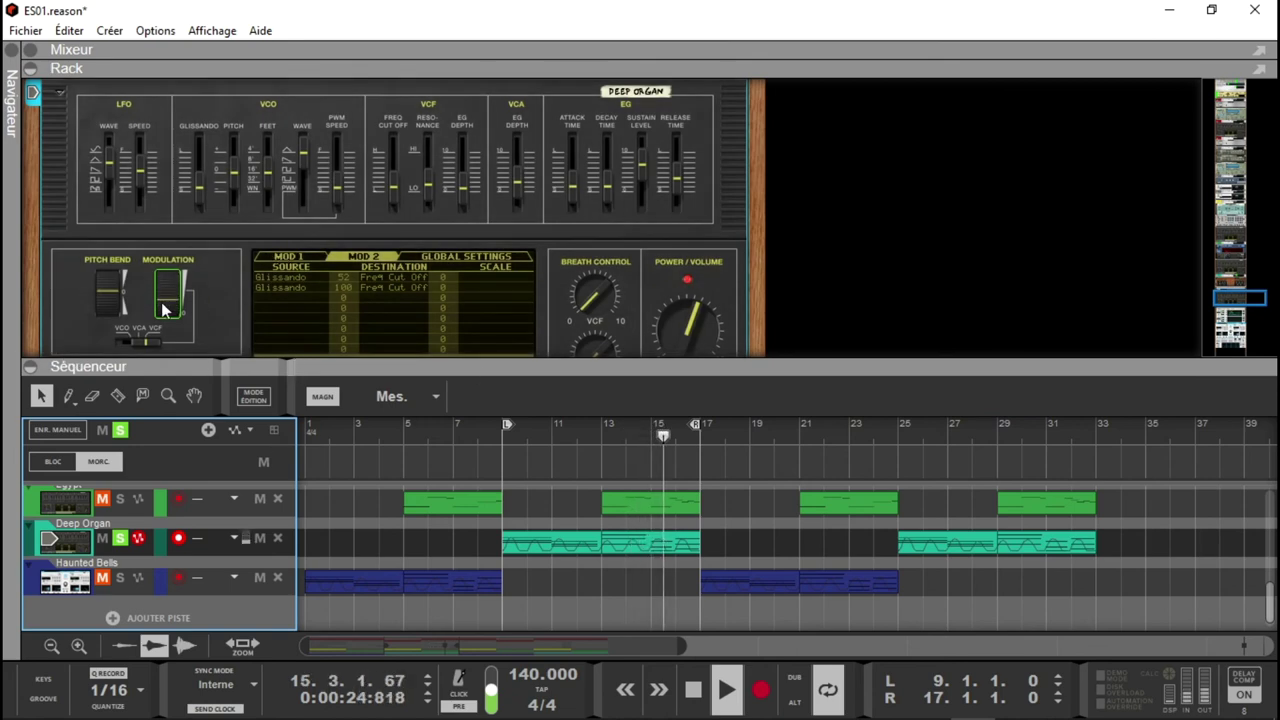
{"action": "left_click_drag", "start_coordinate": [1252, 297], "coordinate": [1250, 280]}
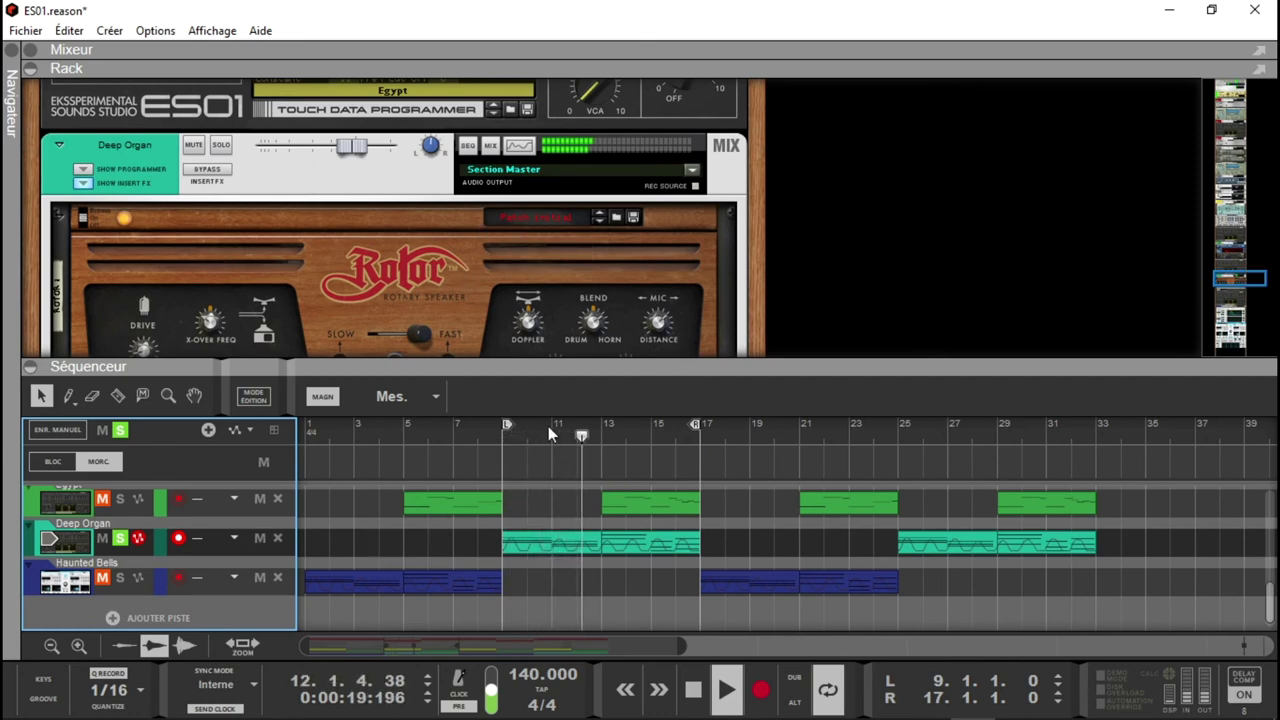
- Move the loop start to bar 13 and switch the solo from Deep Organ to the Egypt track
{"action": "left_click_drag", "start_coordinate": [507, 425], "coordinate": [606, 427]}
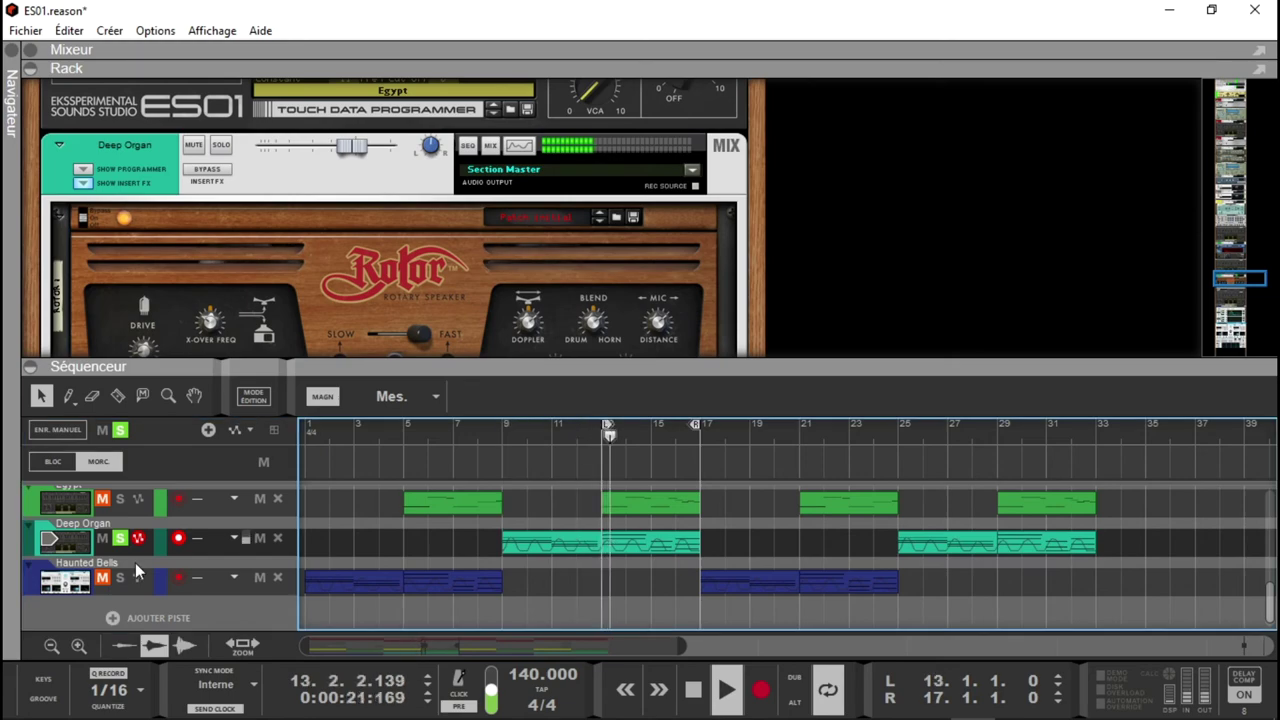
{"action": "left_click", "coordinate": [118, 508]}
{"action": "left_click", "coordinate": [118, 508]}
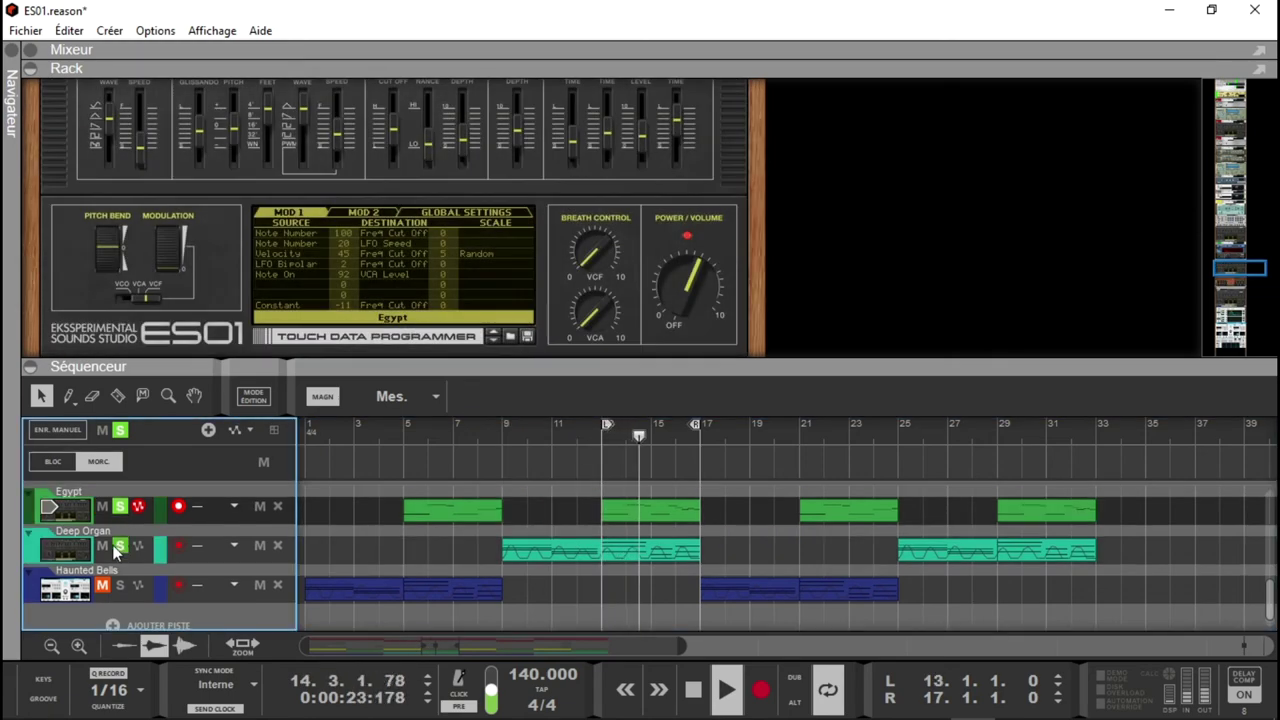
{"action": "left_click", "coordinate": [121, 547]}
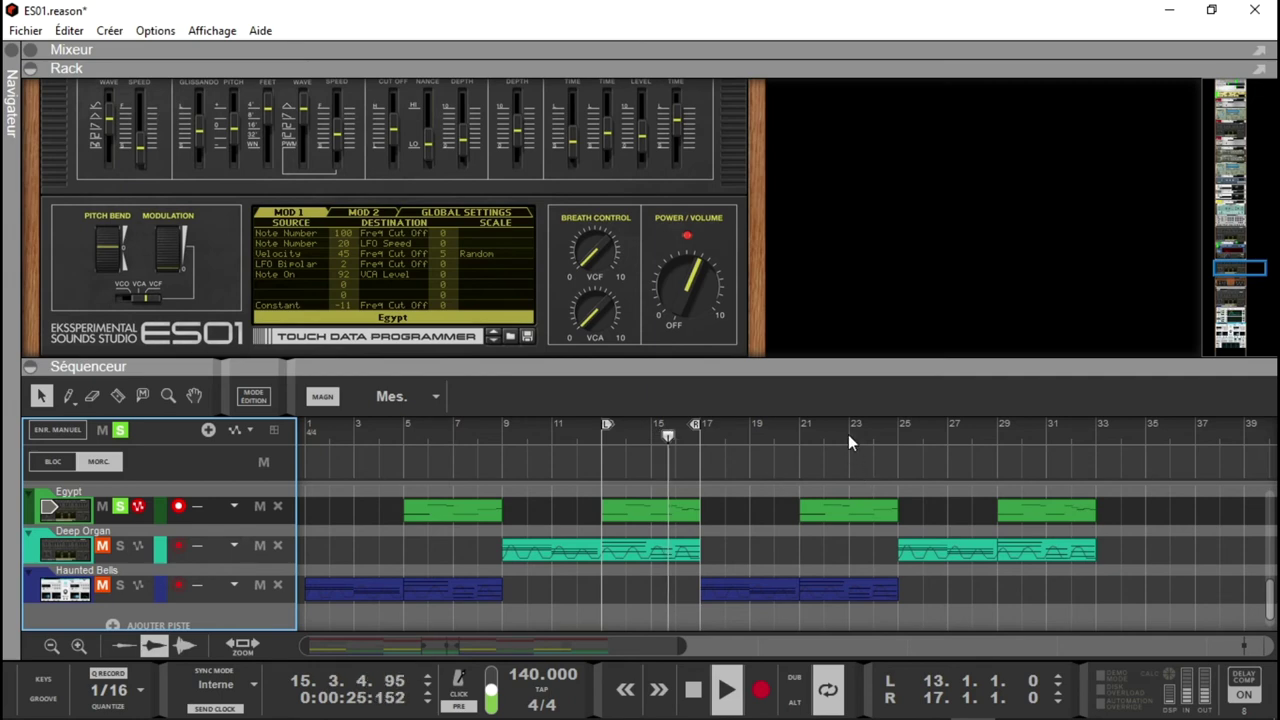
- Set the loop to bars 9 to 13 and solo the Berlin Lead track alongside Egypt
{"action": "left_click_drag", "start_coordinate": [1268, 614], "coordinate": [1271, 580]}
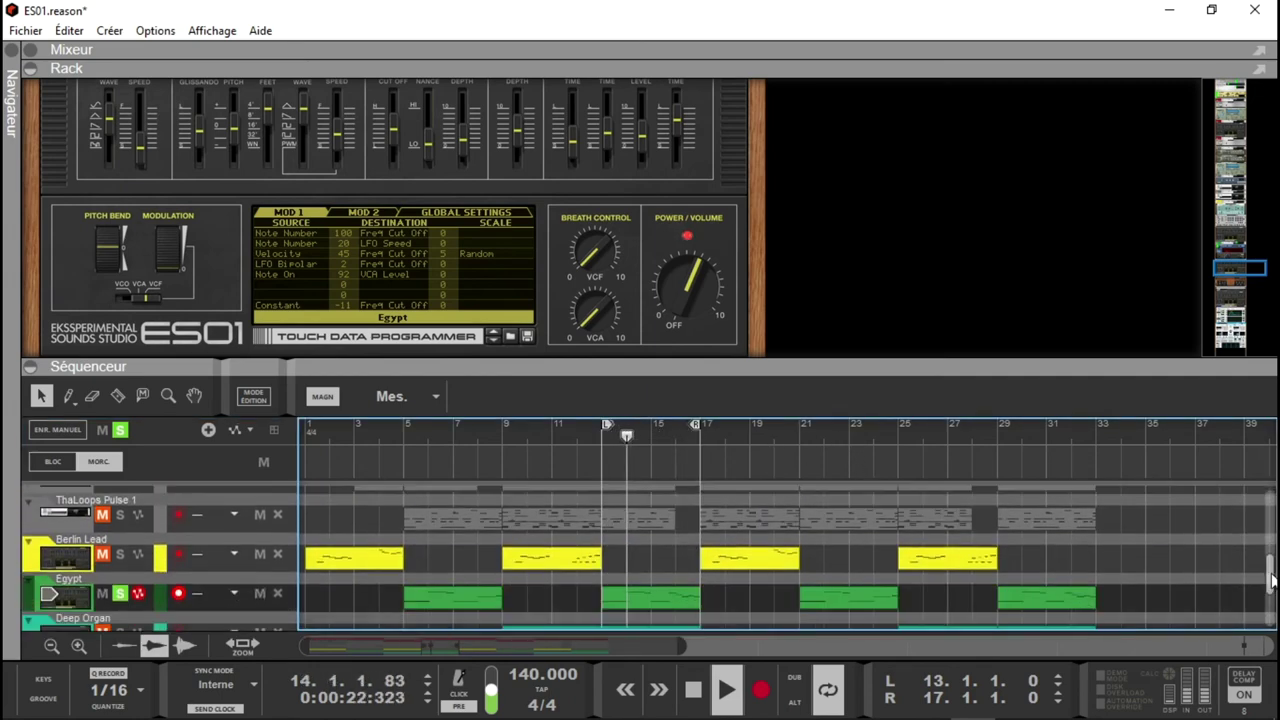
{"action": "left_click_drag", "start_coordinate": [612, 431], "coordinate": [514, 428]}
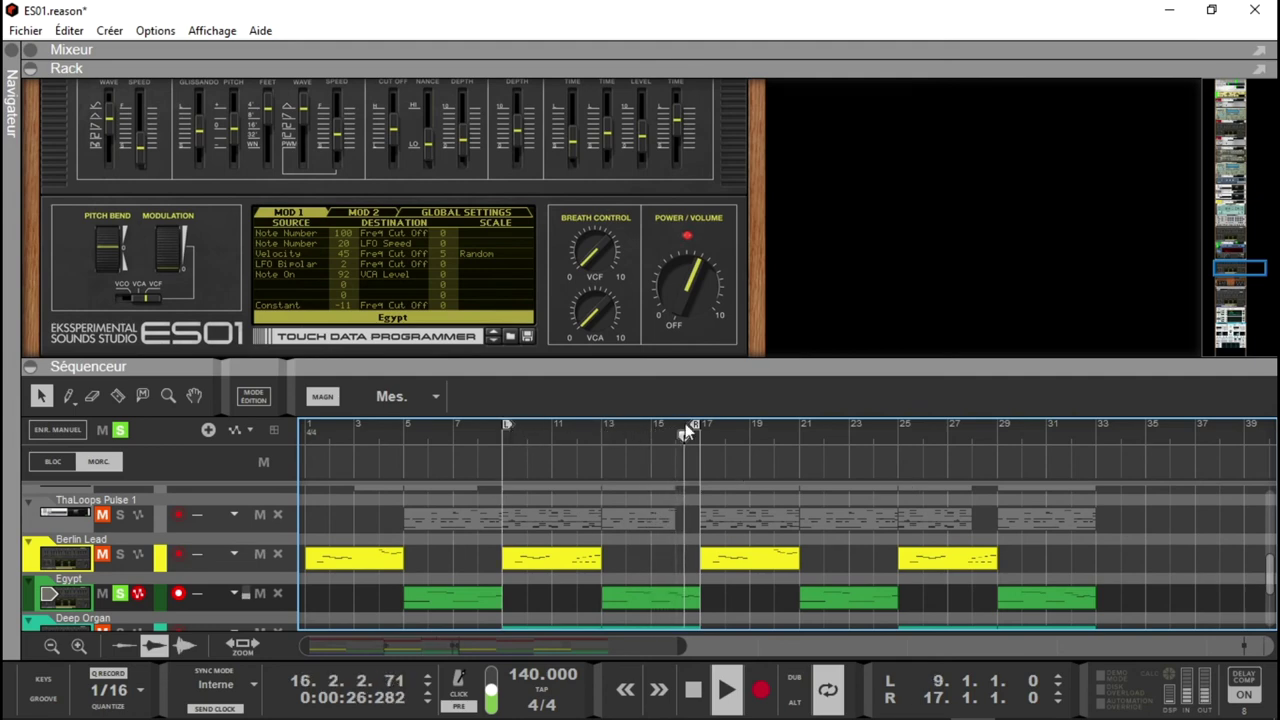
{"action": "left_click", "coordinate": [122, 560]}
{"action": "left_click", "coordinate": [121, 556]}
{"action": "left_click_drag", "start_coordinate": [695, 424], "coordinate": [598, 427]}
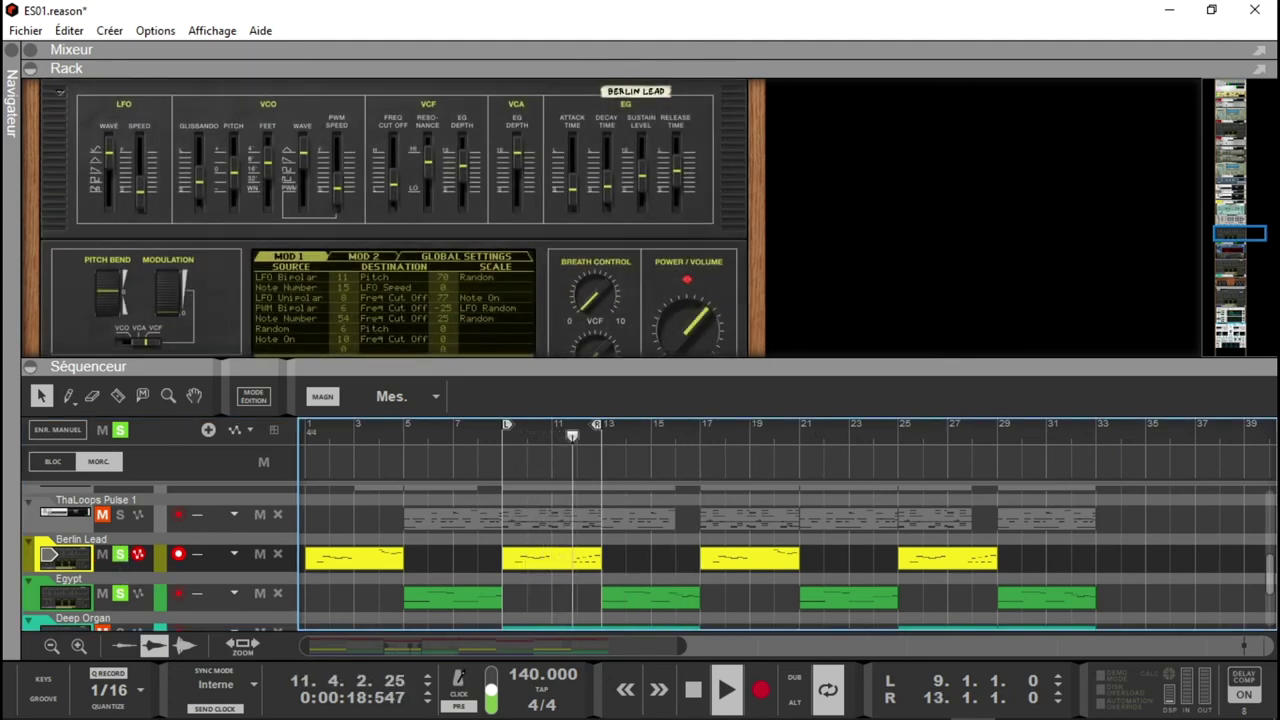
- Select the Berlin Lead track and view its Sweeper insert effect in the rack
{"action": "scroll", "coordinate": [1268, 580], "scroll_direction": "up", "scroll_amount": 1}
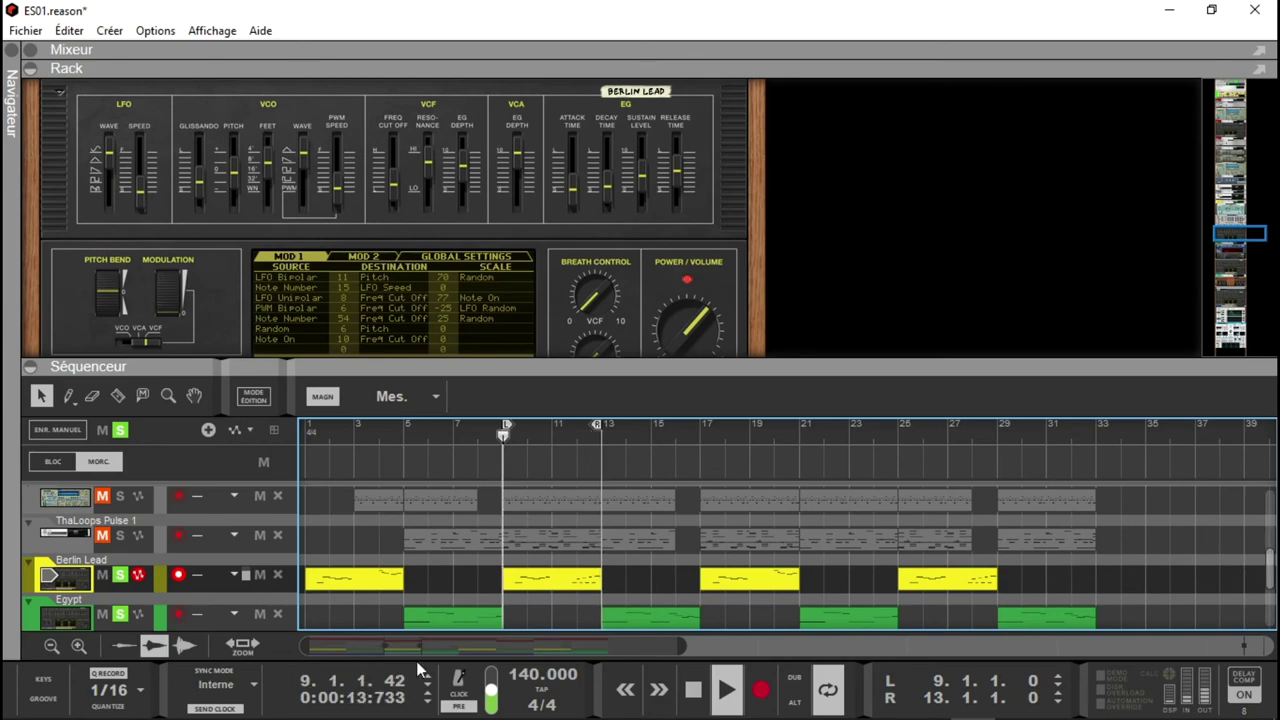
{"action": "left_click", "coordinate": [52, 590]}
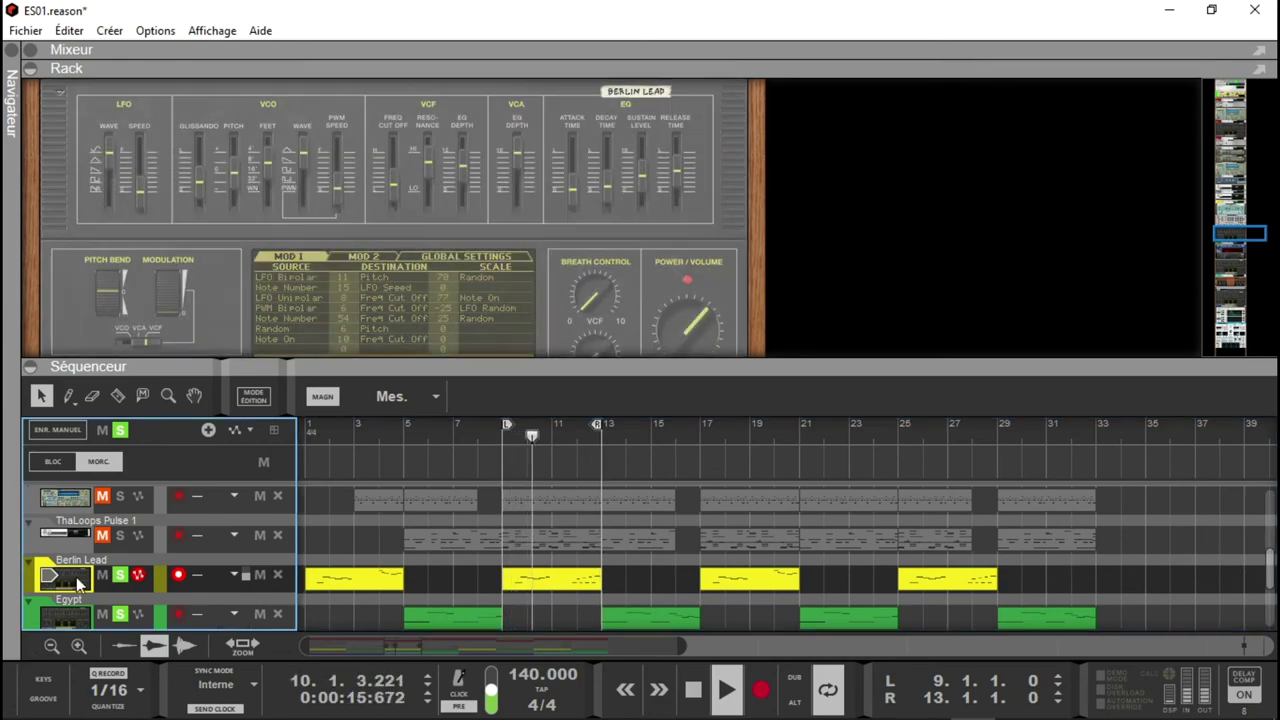
{"action": "mouse_move", "coordinate": [1237, 227]}
{"action": "left_mouse_down"}
{"action": "mouse_move", "coordinate": [1234, 240]}
{"action": "mouse_move", "coordinate": [1234, 204]}
{"action": "left_mouse_up"}
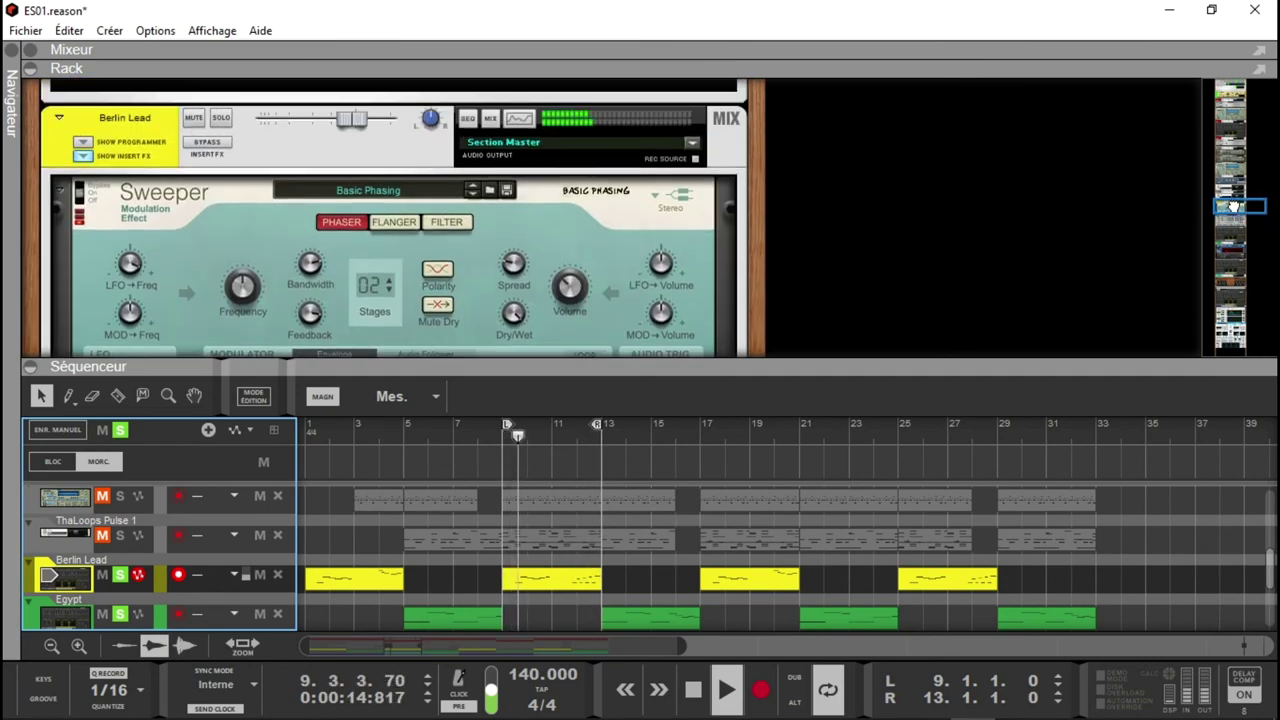
- Compare Berlin Lead with its insert effects bypassed and active, and clear all track solos
{"action": "left_click", "coordinate": [207, 147]}
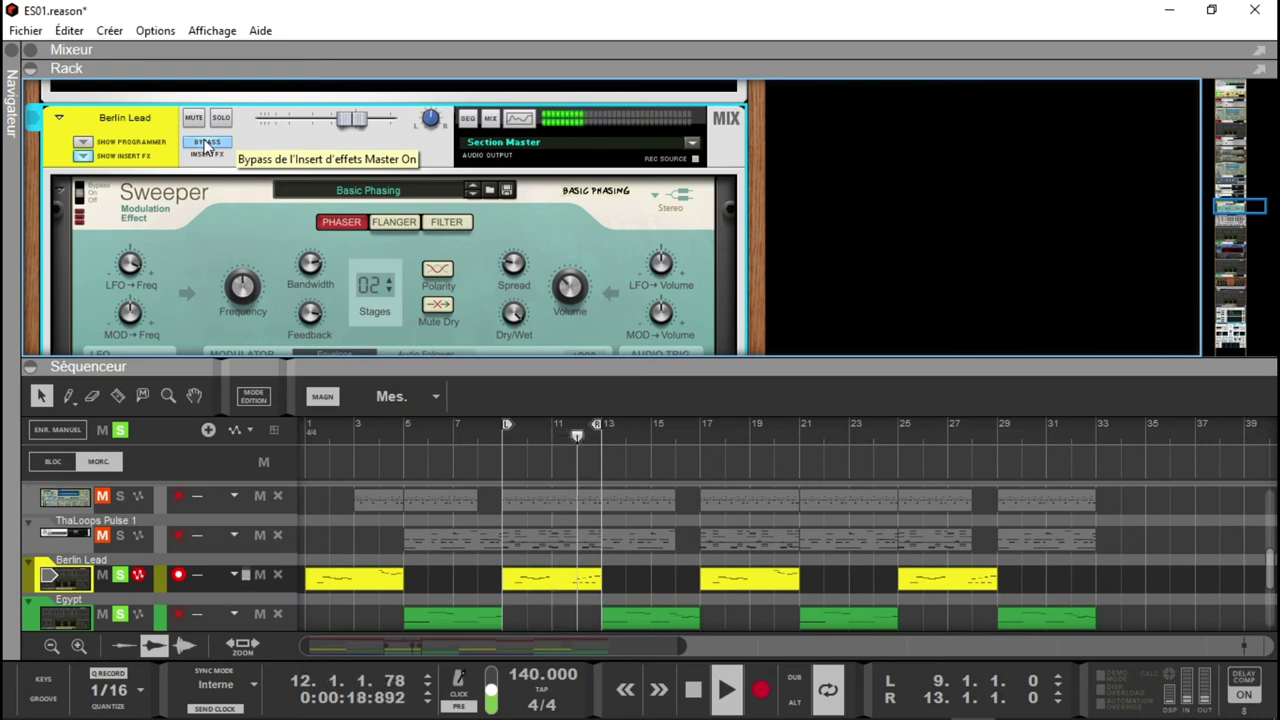
{"action": "left_click", "coordinate": [206, 147]}
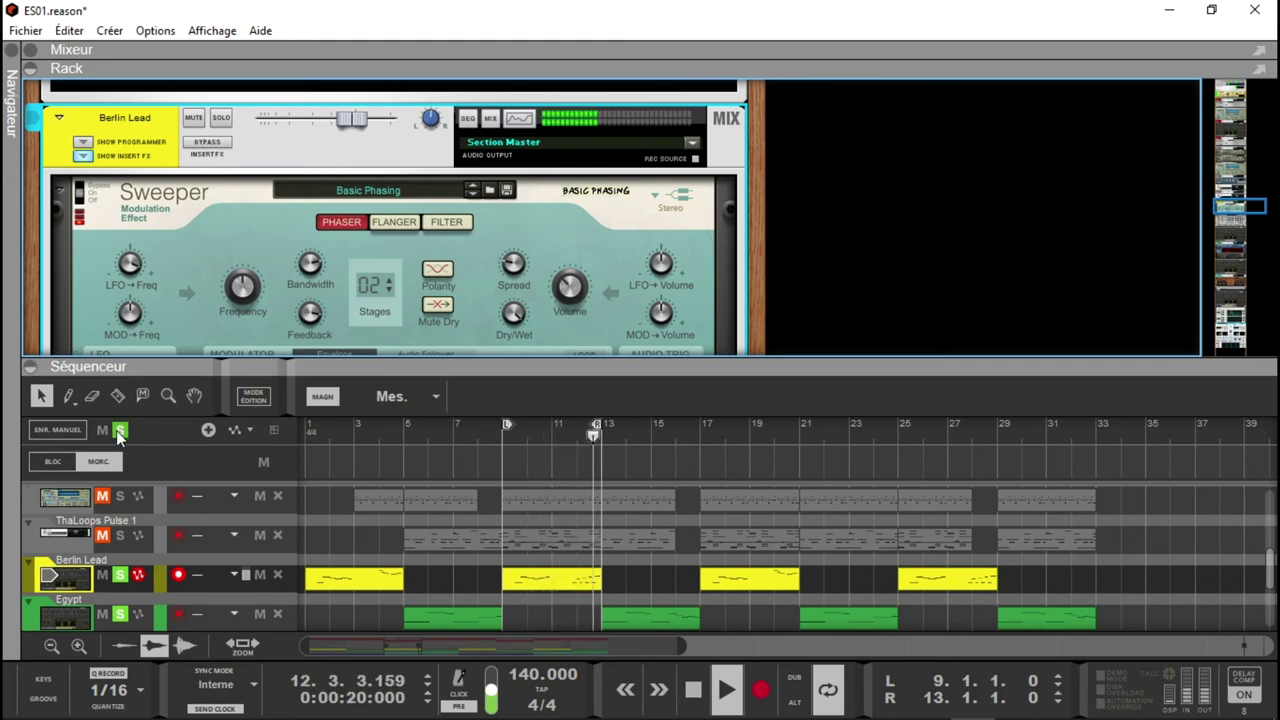
{"action": "left_click", "coordinate": [120, 429]}
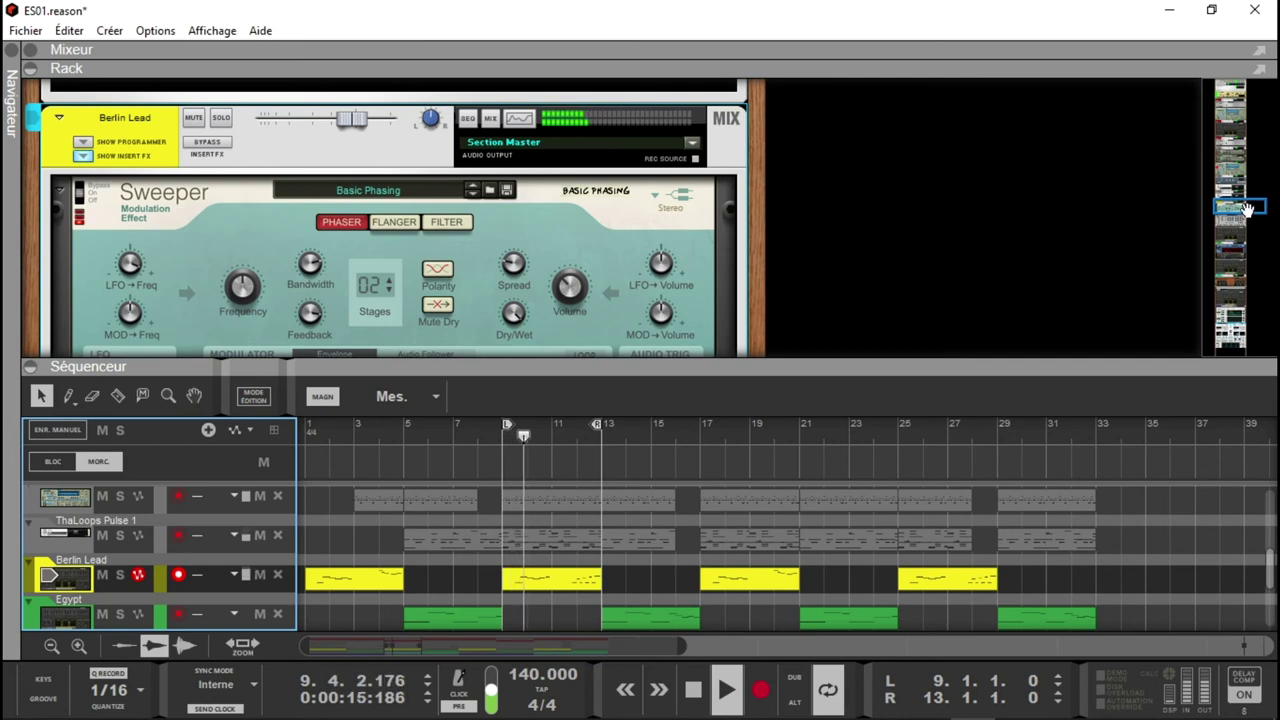
- Solo the ES01 1 track and view its synthesizer and the BASS channel's Saturation Knob in the rack
{"action": "left_click_drag", "start_coordinate": [1270, 568], "coordinate": [1270, 505]}
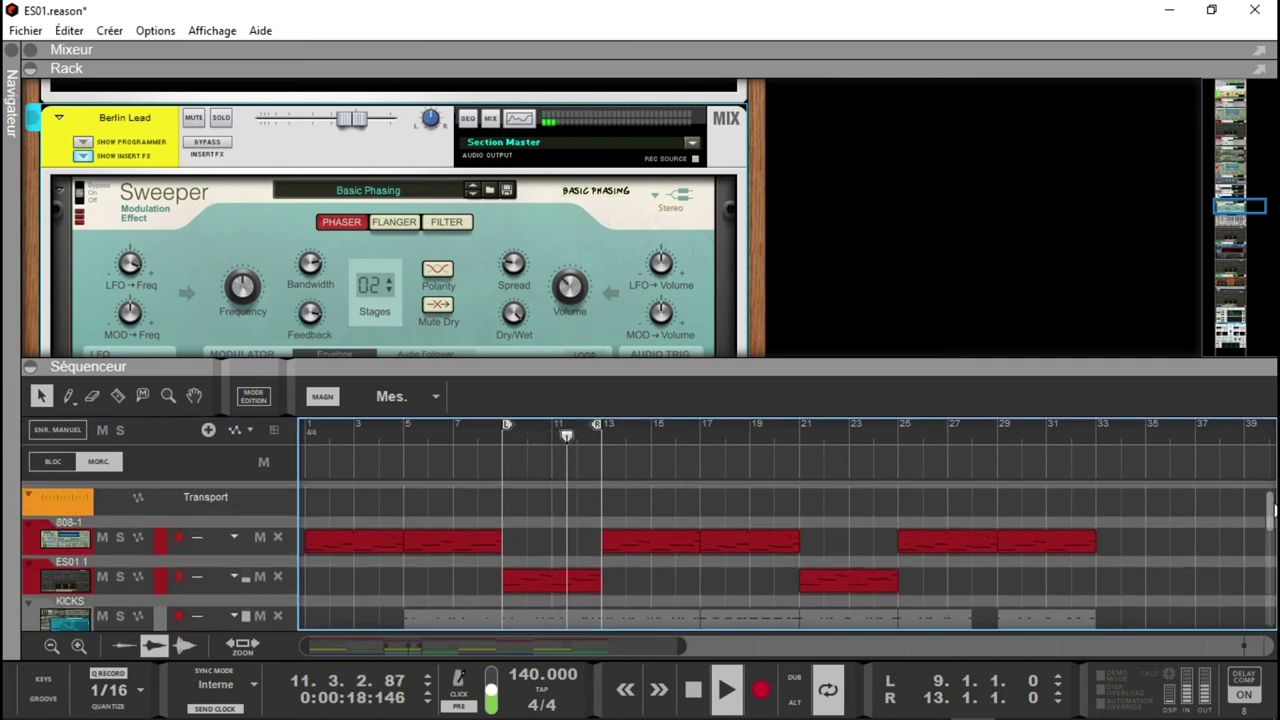
{"action": "left_click", "coordinate": [115, 576]}
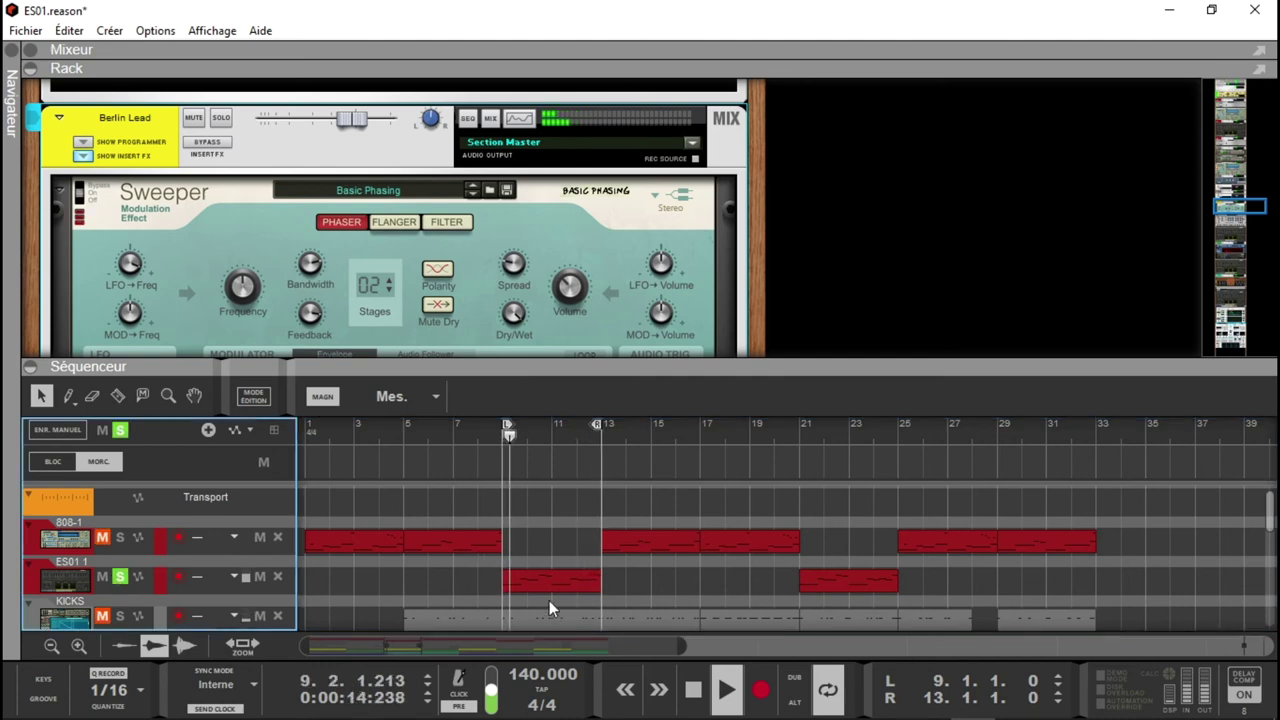
{"action": "left_click", "coordinate": [46, 585]}
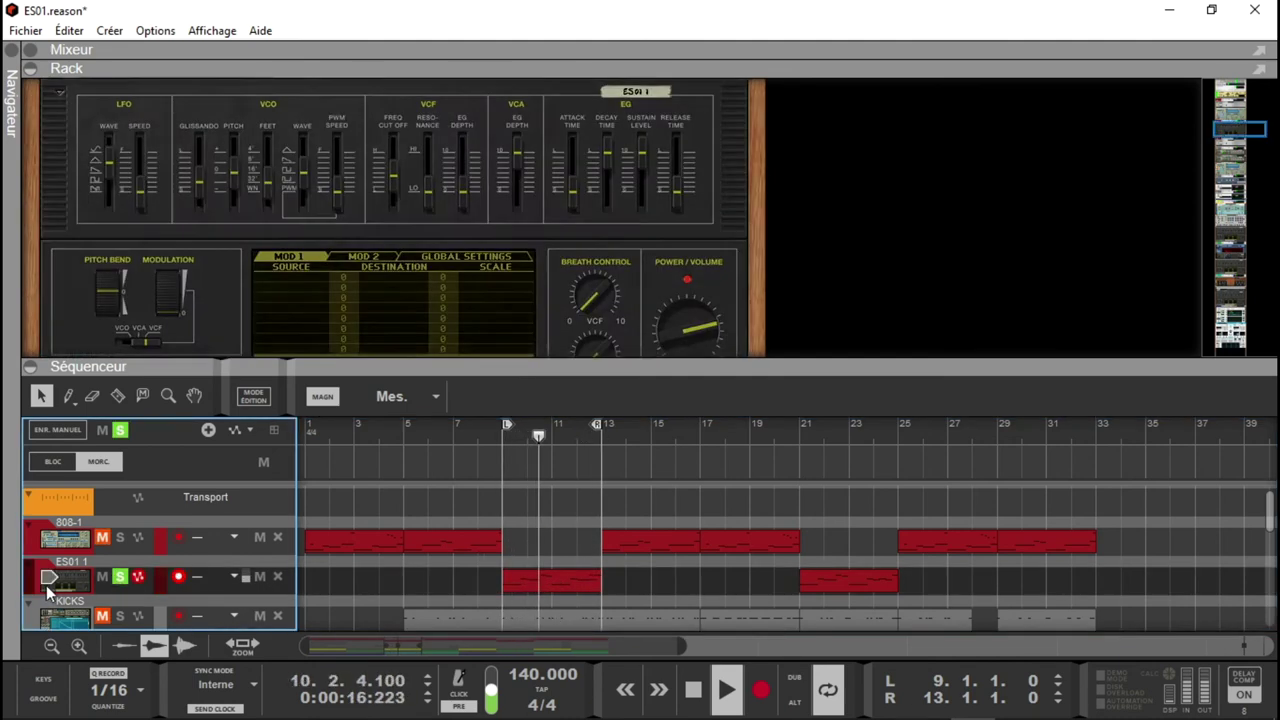
{"action": "mouse_move", "coordinate": [1248, 128]}
{"action": "left_mouse_down"}
{"action": "mouse_move", "coordinate": [1246, 97]}
{"action": "mouse_move", "coordinate": [1262, 143]}
{"action": "left_mouse_up"}
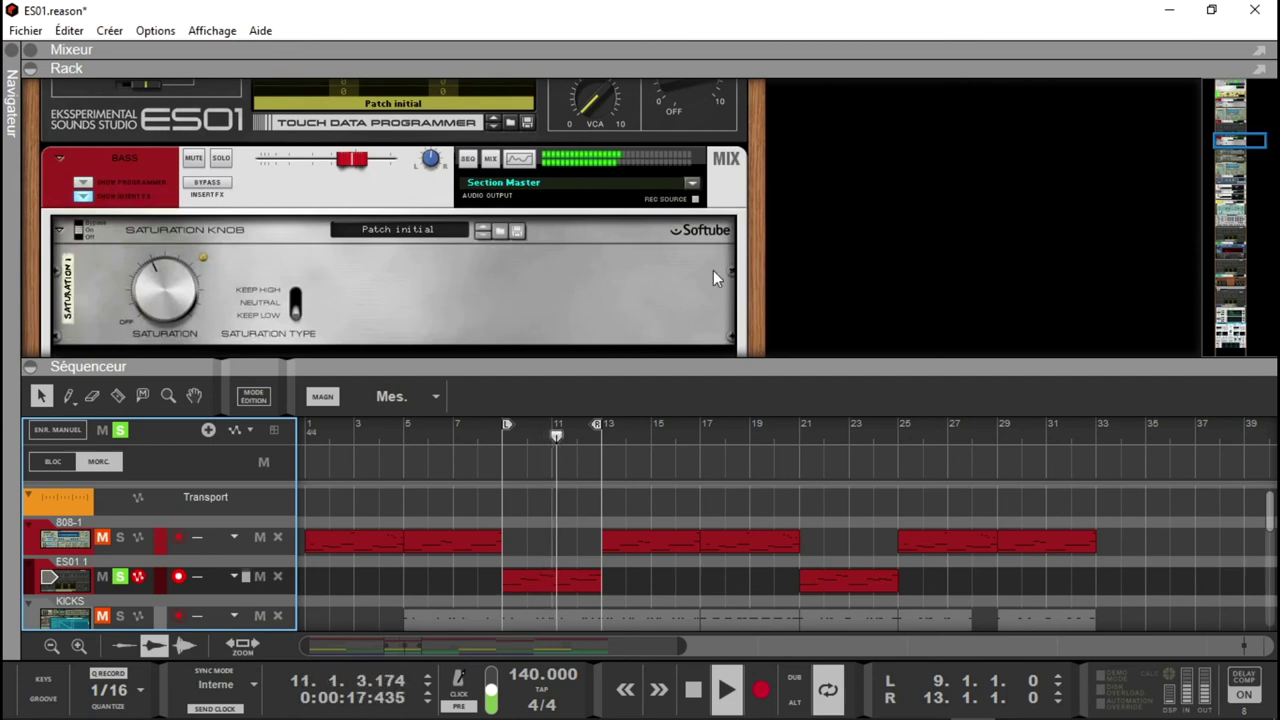
{"action": "mouse_move", "coordinate": [153, 312]}
{"action": "left_mouse_down"}
{"action": "mouse_move", "coordinate": [153, 291]}
{"action": "mouse_move", "coordinate": [162, 308]}
{"action": "left_mouse_up"}
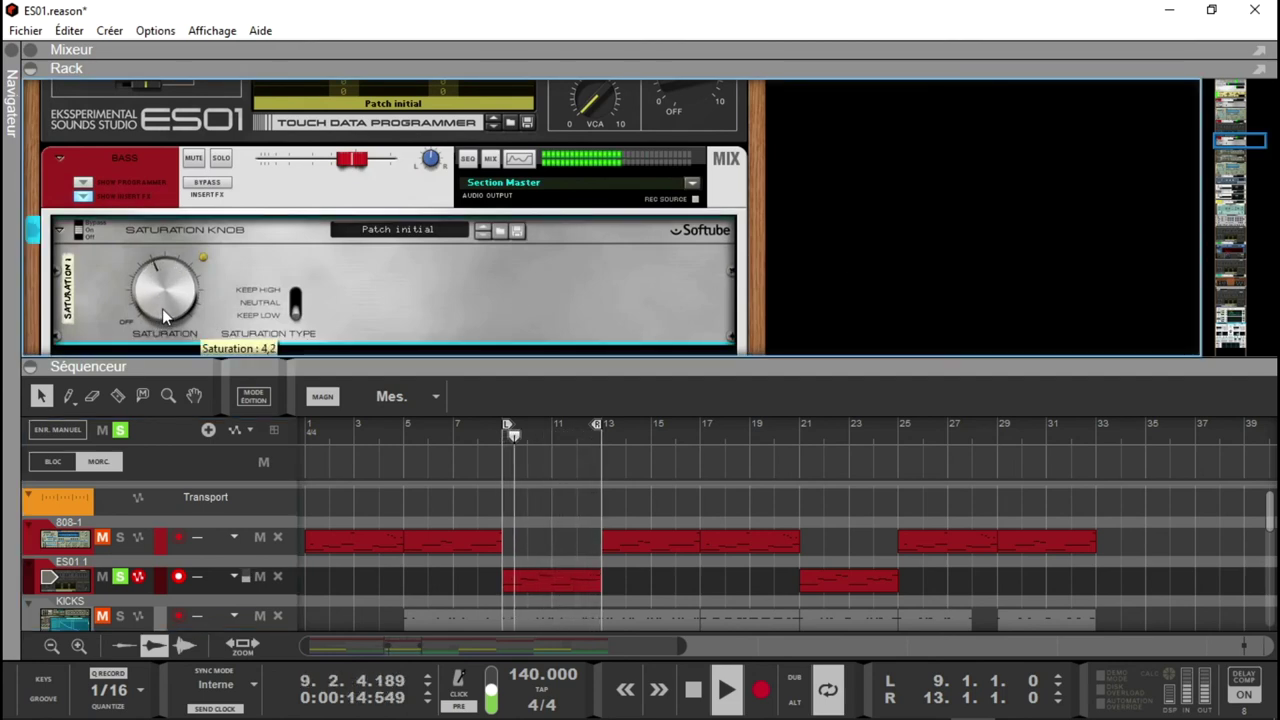
- Move the loop start to bar 7 and audition 808-1 soloed alongside ES01 1 before clearing all solos
{"action": "left_click_drag", "start_coordinate": [498, 426], "coordinate": [456, 425]}
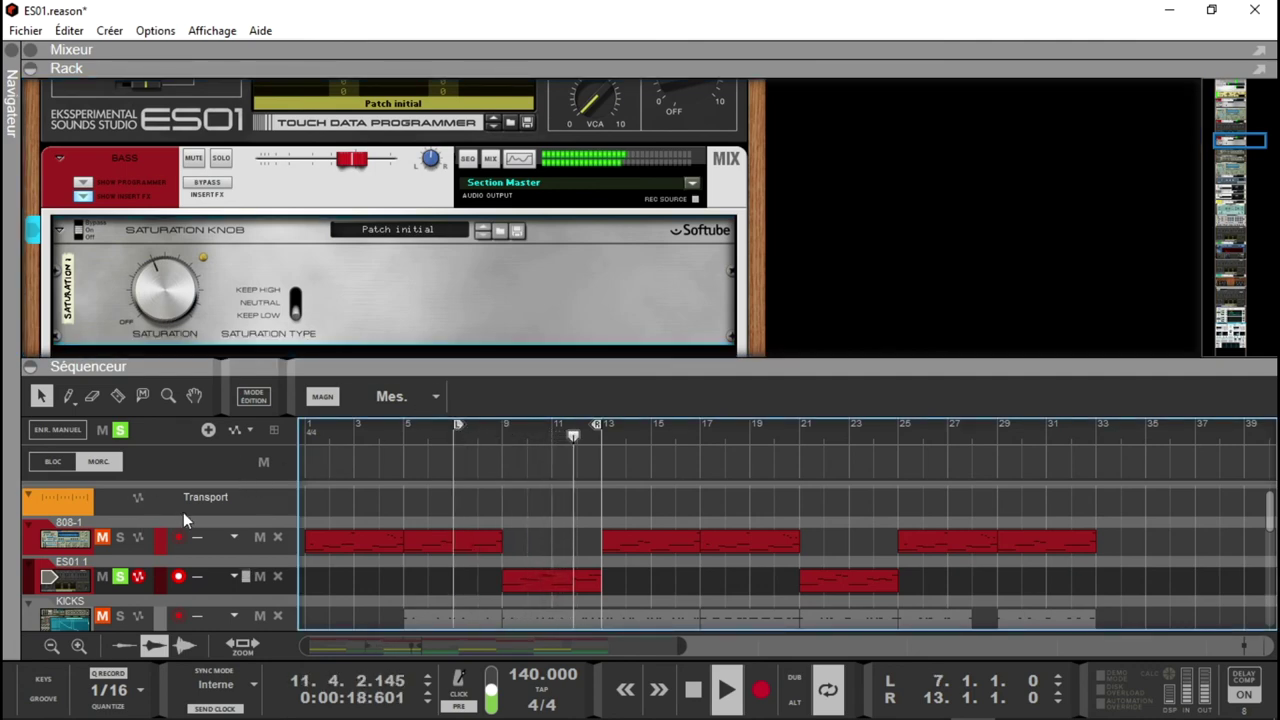
{"action": "left_click", "coordinate": [120, 539]}
{"action": "left_click", "coordinate": [120, 430]}
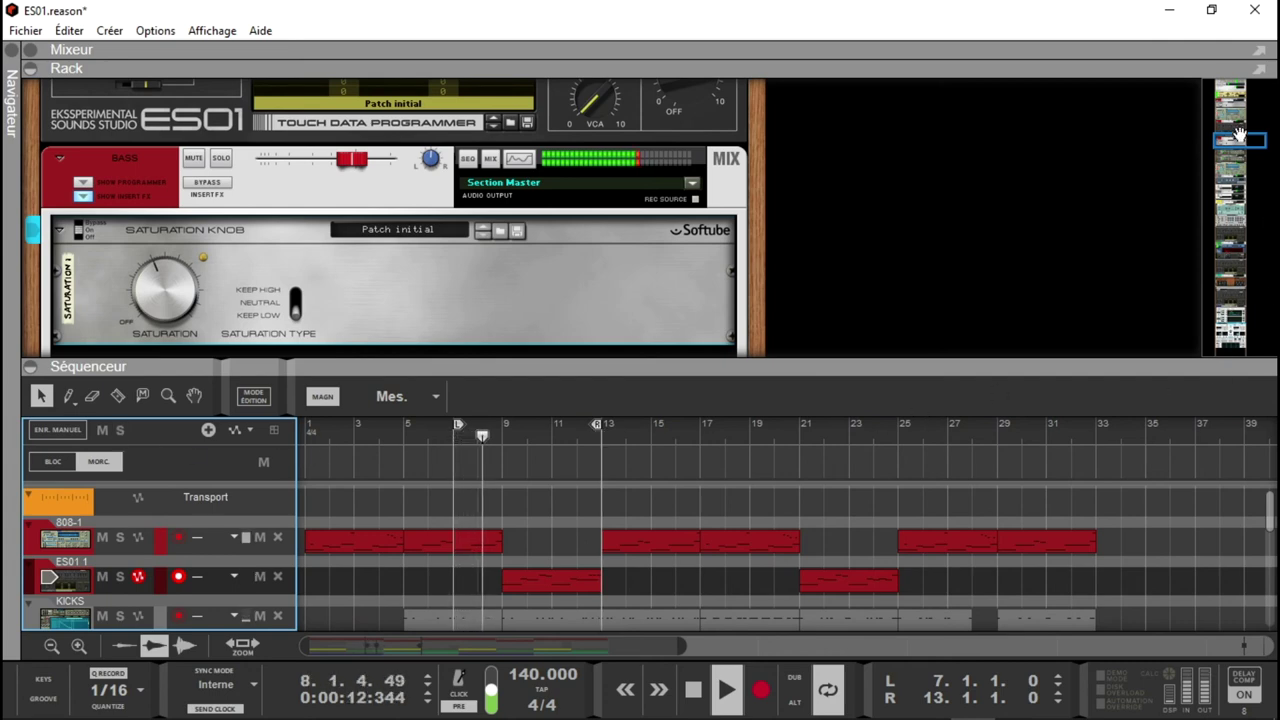
- Move the loop start to bar 5 and view the drum samplers and ThaLoops Pulse in the rack
{"action": "left_click_drag", "start_coordinate": [1242, 140], "coordinate": [1245, 155]}
{"action": "left_click_drag", "start_coordinate": [456, 425], "coordinate": [406, 426]}
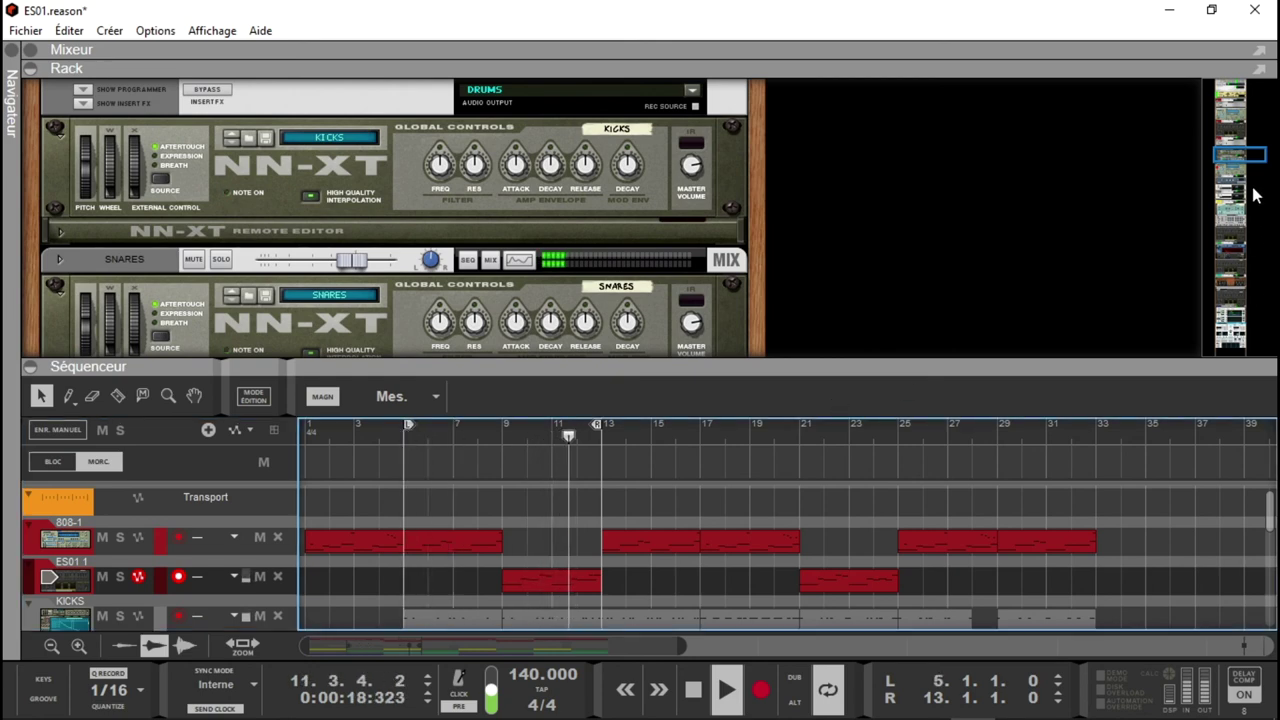
{"action": "left_click_drag", "start_coordinate": [1245, 155], "coordinate": [1258, 187]}
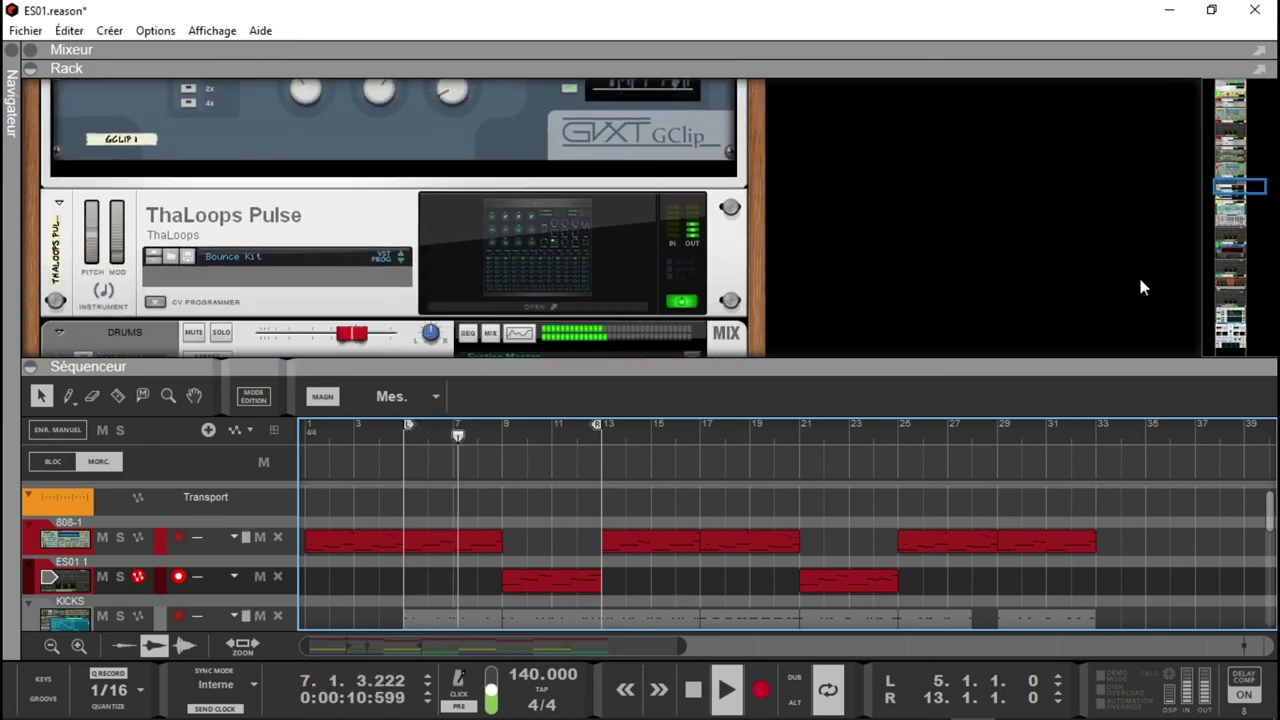
- Set the loop to bars 1 to 33 and play it while viewing the Berlin Lead and Deep Organ ES01 devices
{"action": "left_click_drag", "start_coordinate": [597, 424], "coordinate": [1083, 466]}
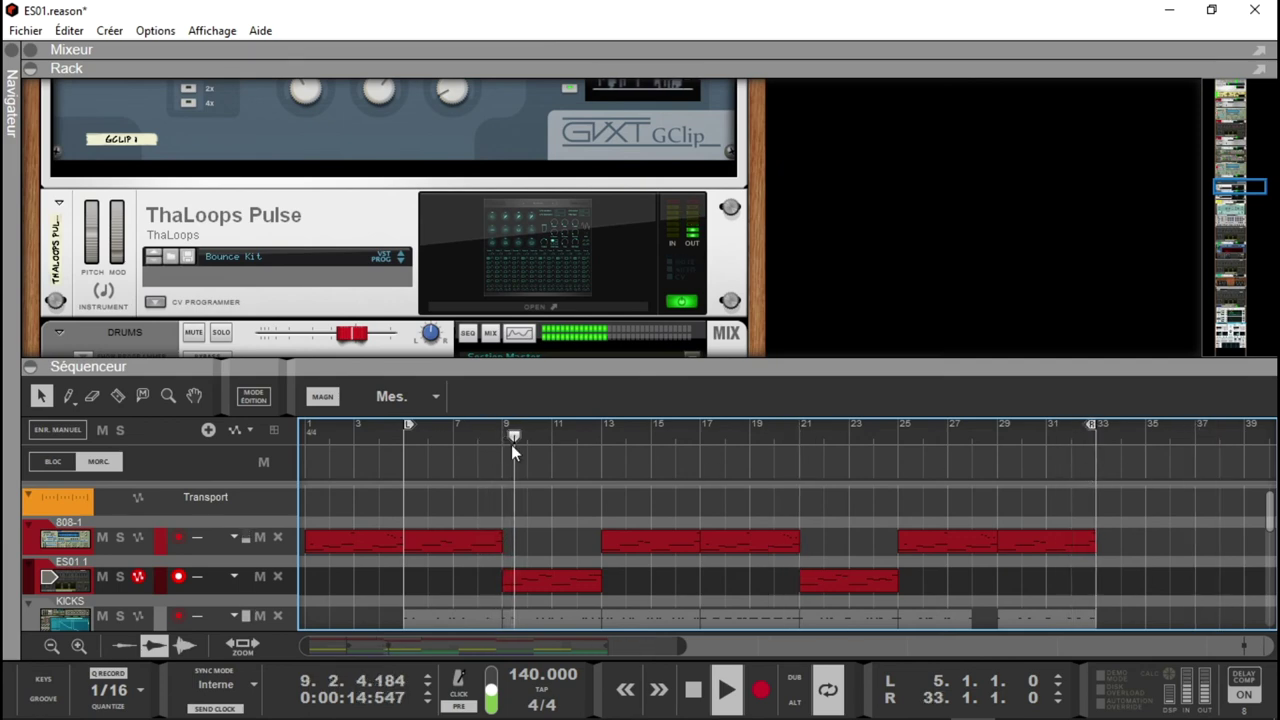
{"action": "left_click_drag", "start_coordinate": [407, 426], "coordinate": [285, 433]}
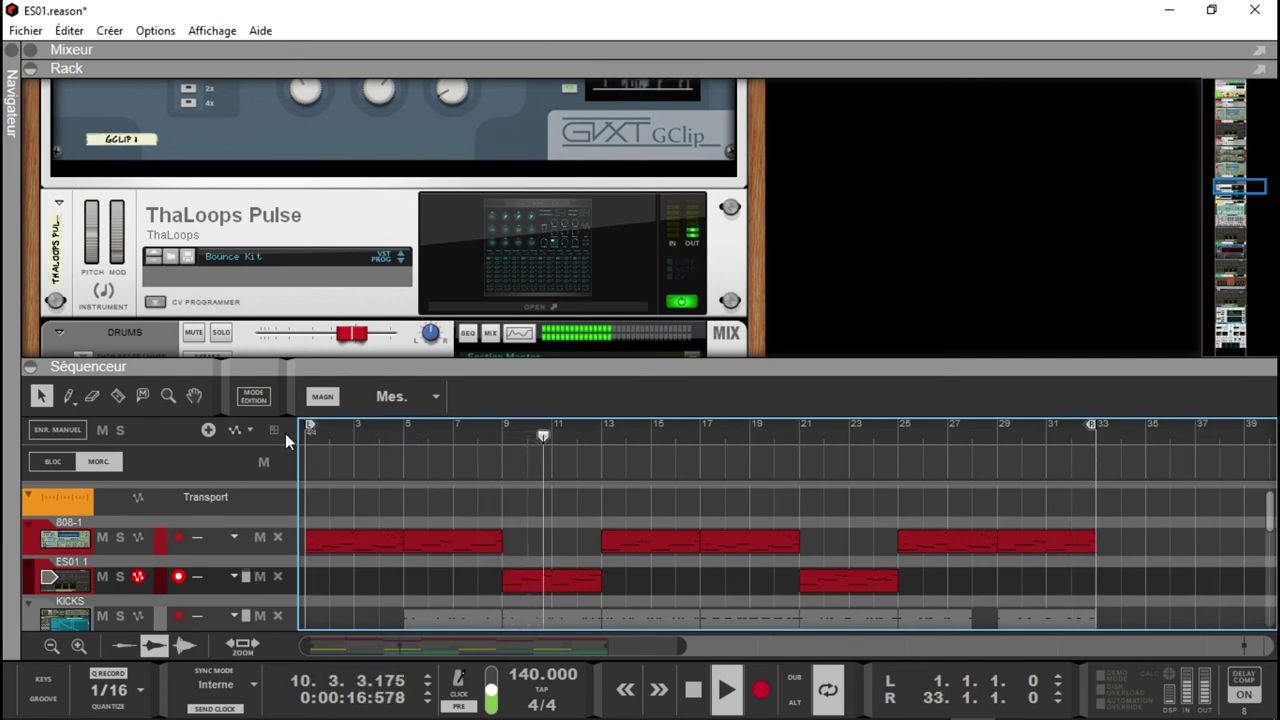
{"action": "left_click_drag", "start_coordinate": [1247, 190], "coordinate": [1257, 228]}
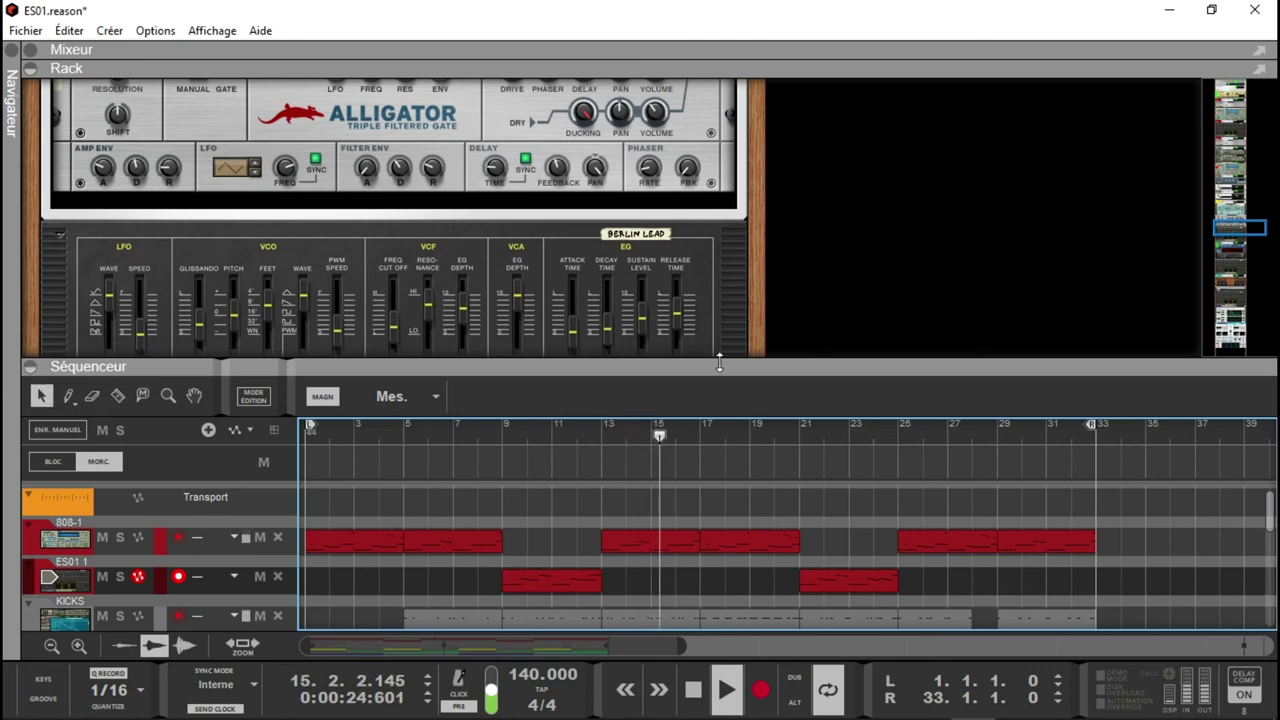
{"action": "left_click_drag", "start_coordinate": [1240, 228], "coordinate": [1273, 302]}
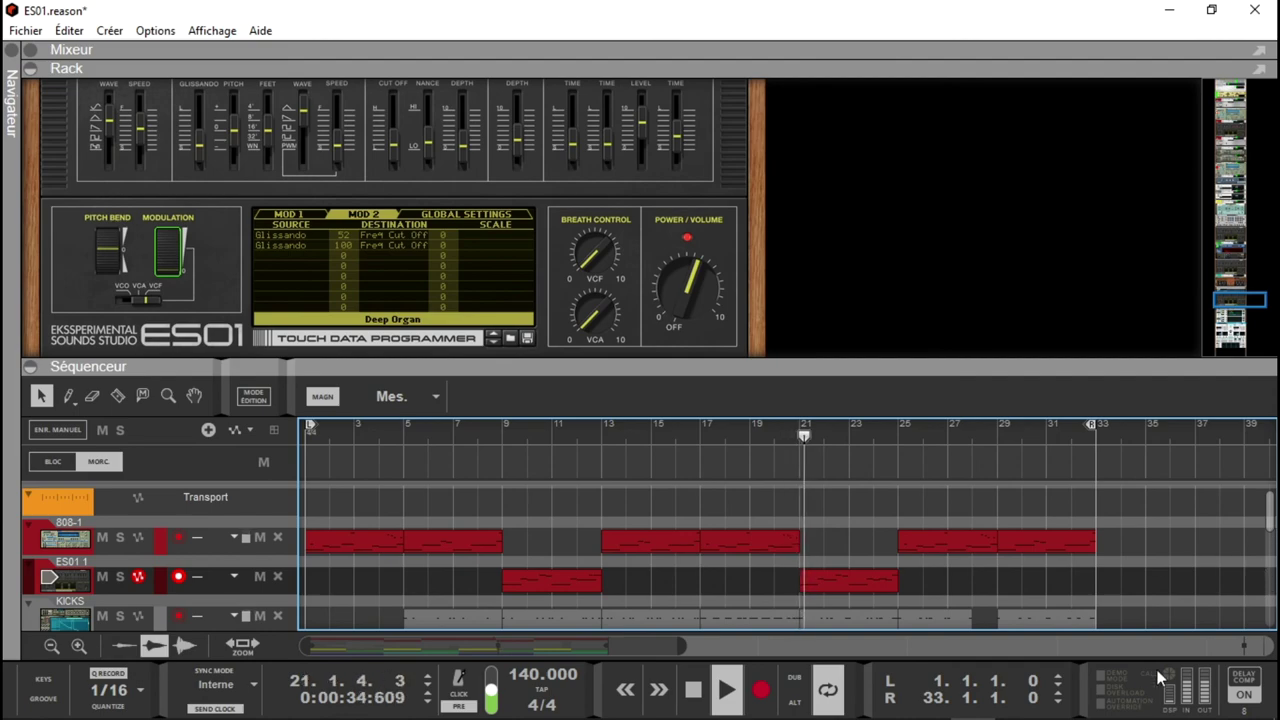
{"action": "key", "text": "space"}
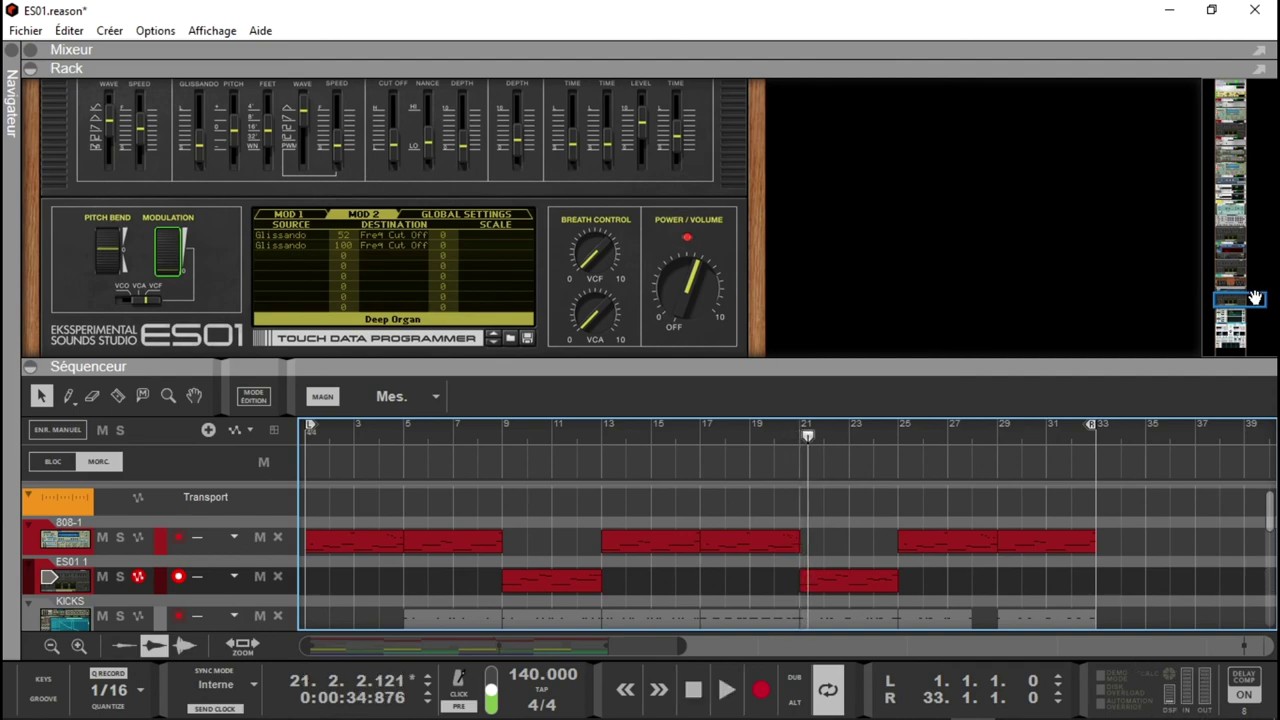
- View the KICKS, SNARES and HI-HAT samplers in the rack and resume playback
{"action": "left_click_drag", "start_coordinate": [1245, 301], "coordinate": [1222, 155]}
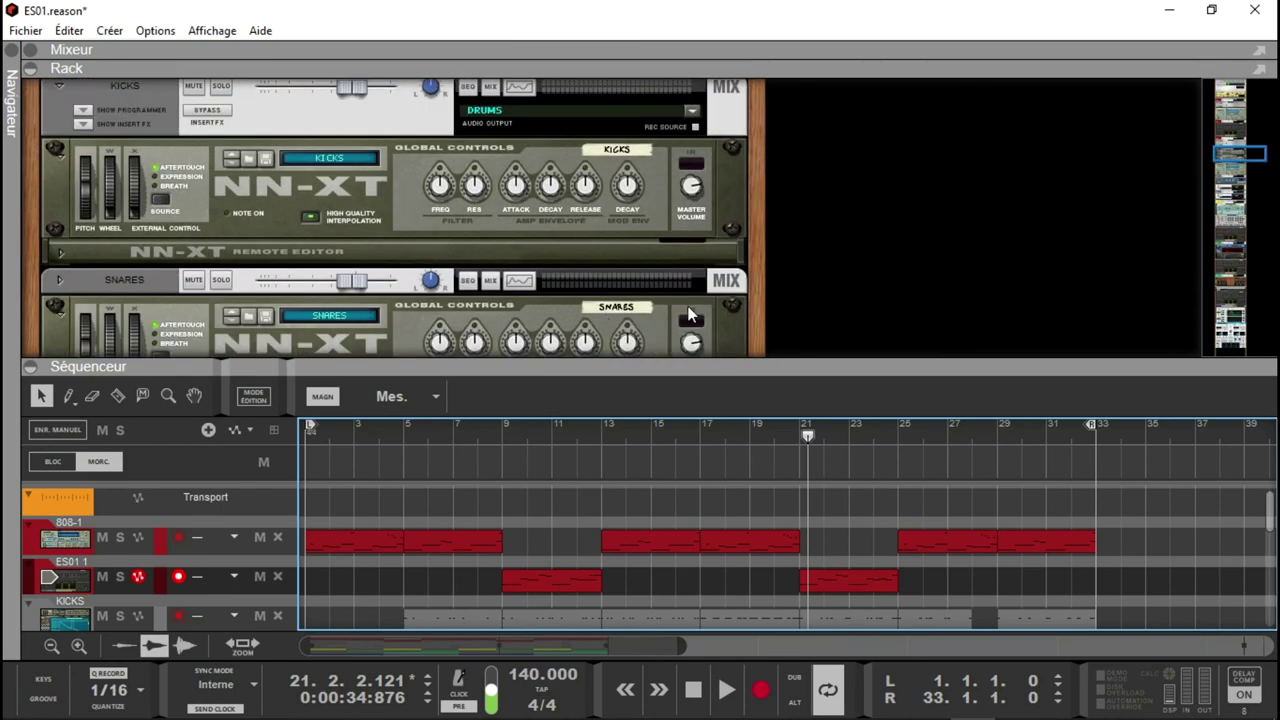
{"action": "left_click_drag", "start_coordinate": [1241, 156], "coordinate": [1240, 168]}
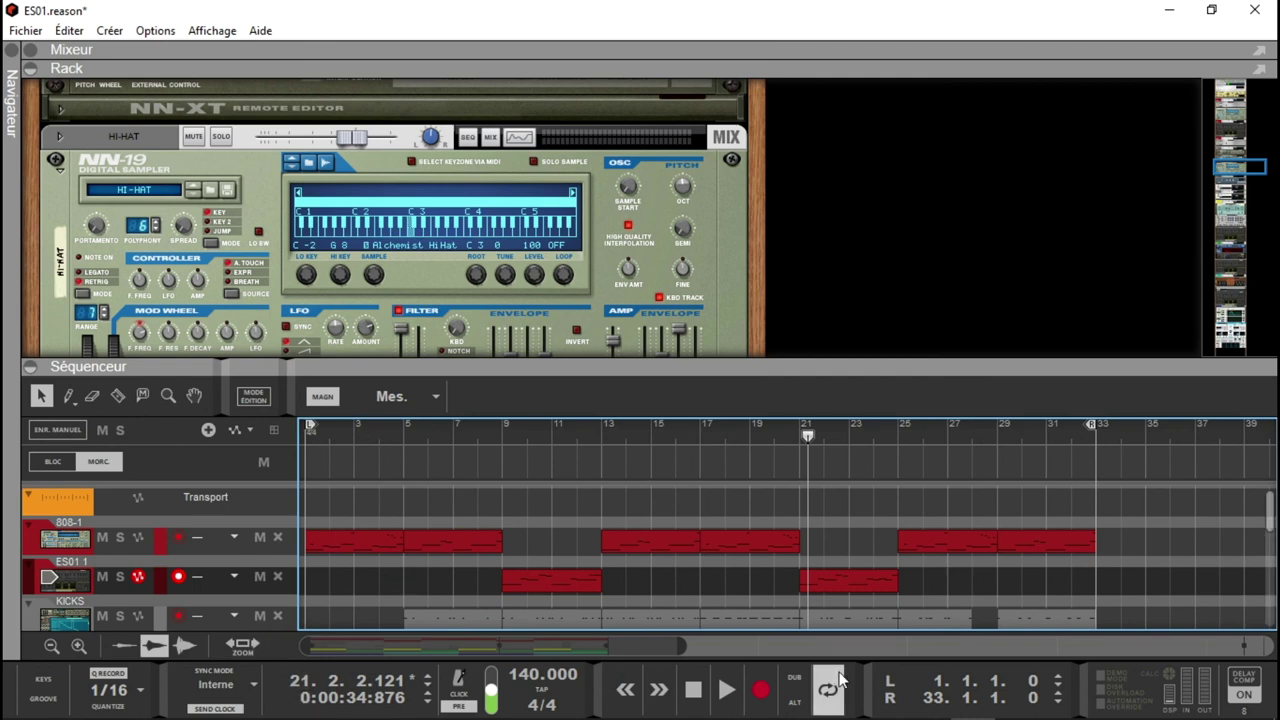
{"action": "left_click", "coordinate": [724, 690]}
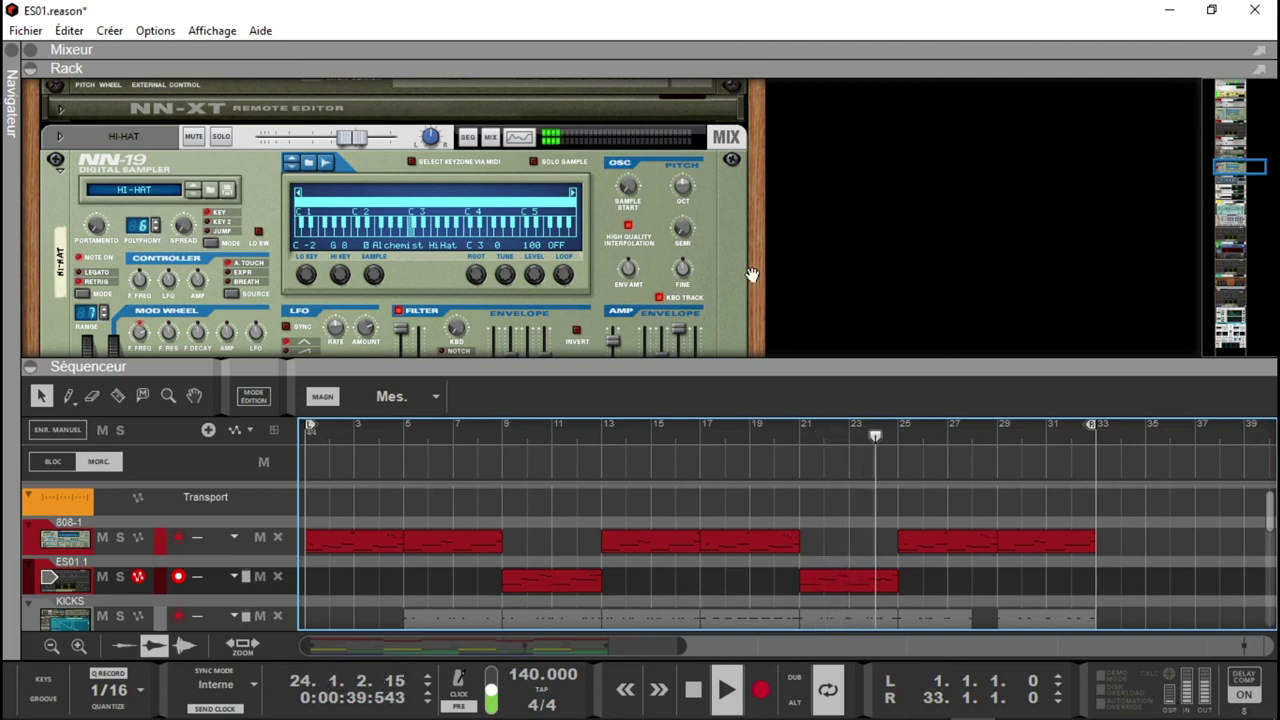
- View the rack and the mixer at full height during playback, and stop the song
{"action": "left_click", "coordinate": [32, 370]}
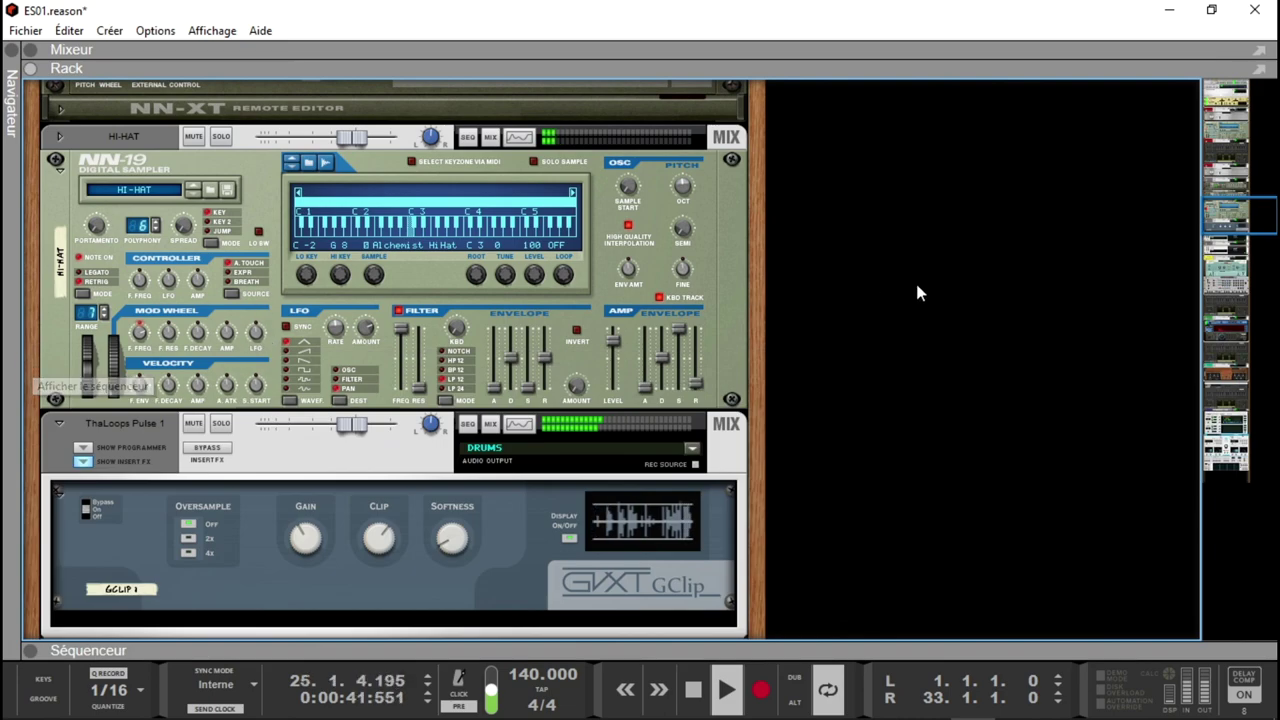
{"action": "left_click", "coordinate": [1243, 205]}
{"action": "left_click_drag", "start_coordinate": [1243, 205], "coordinate": [880, 88]}
{"action": "left_click", "coordinate": [838, 70]}
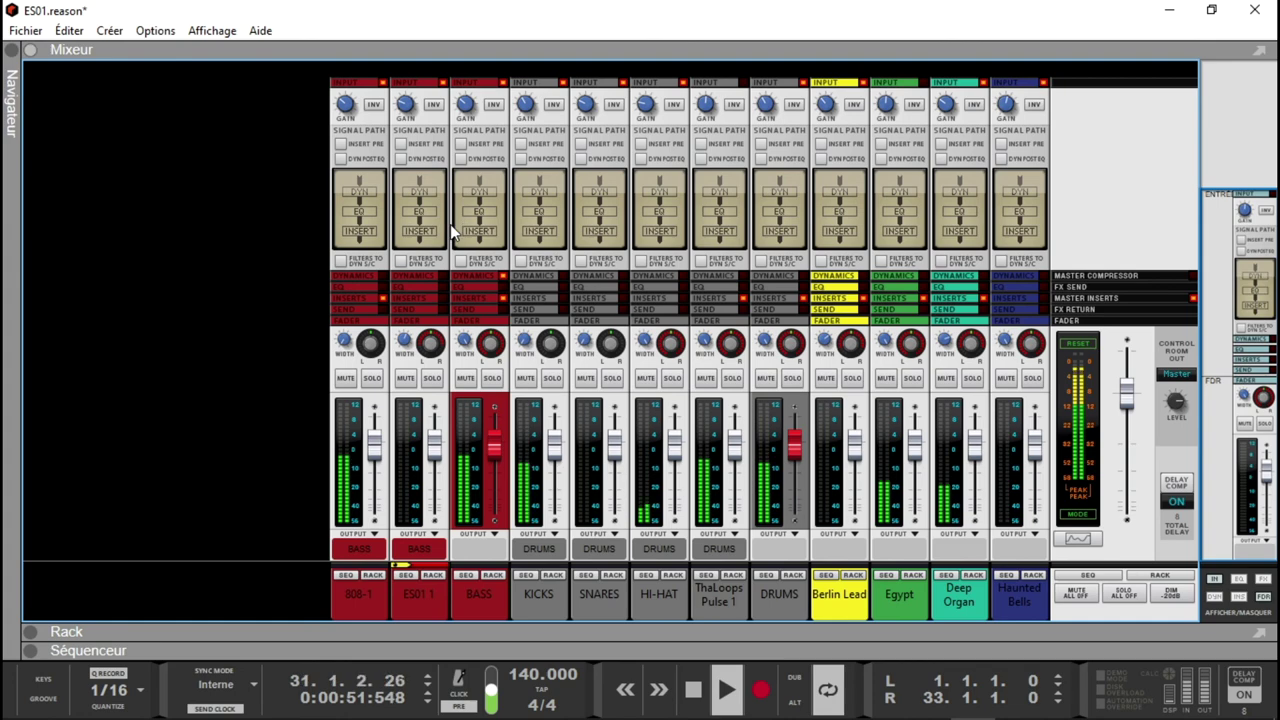
{"action": "key", "text": "space"}
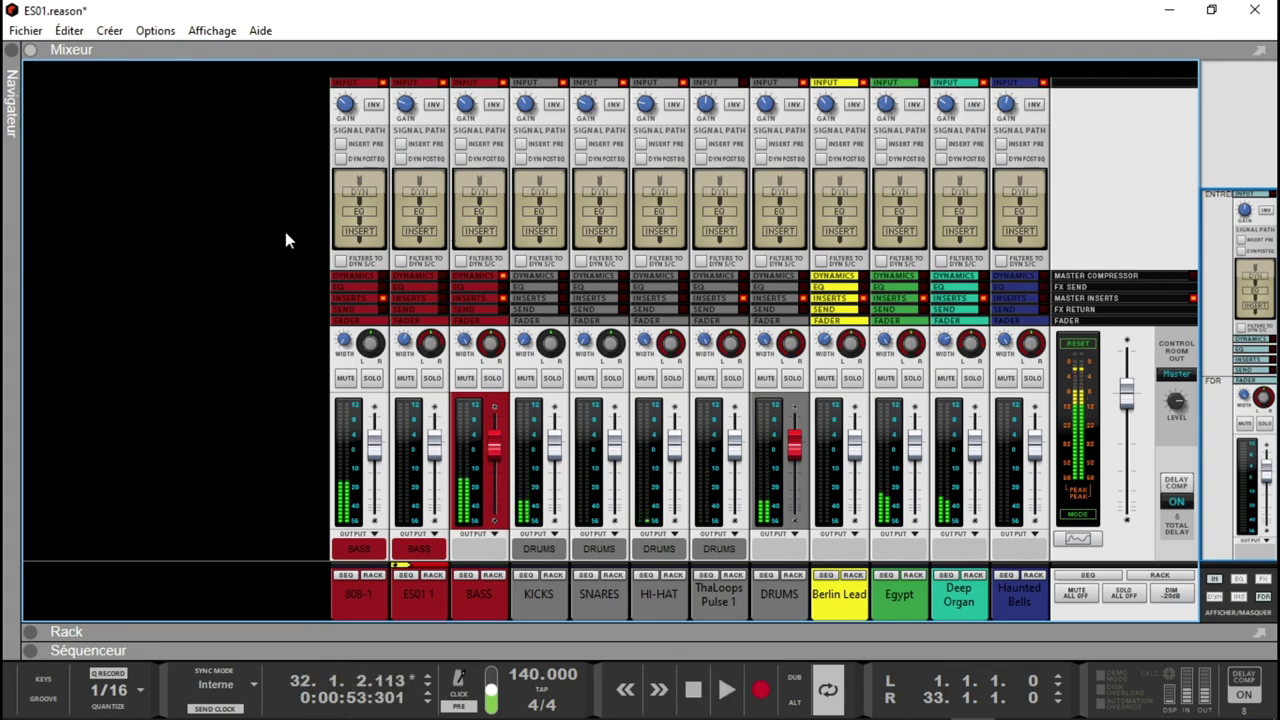
- Show only the sequencer at full height and select the ES01 1 track
{"action": "left_click", "coordinate": [32, 50]}
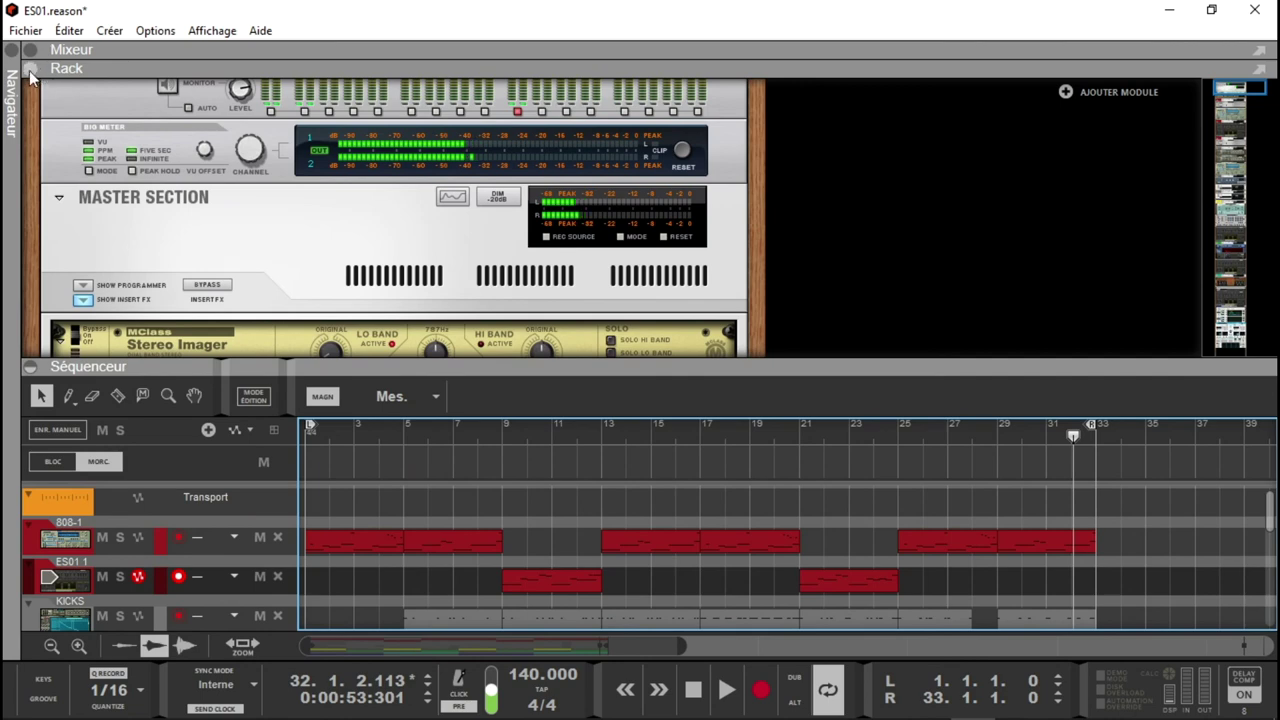
{"action": "left_click", "coordinate": [31, 70]}
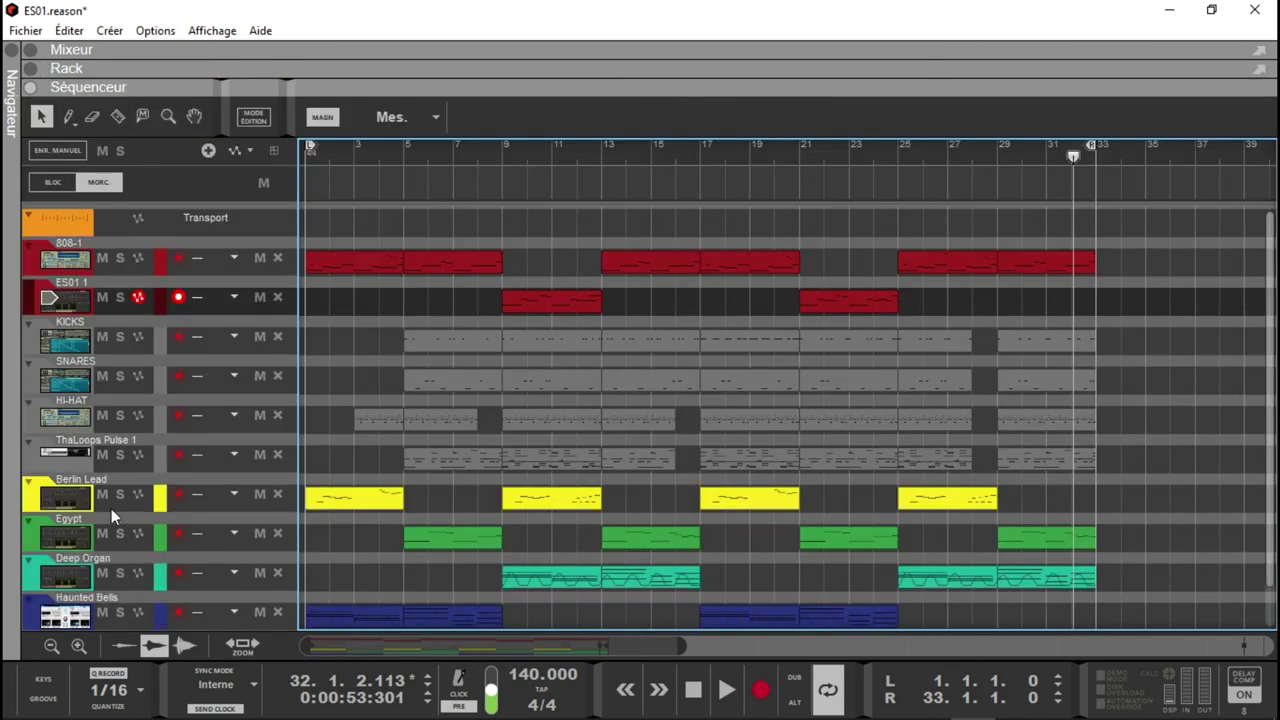
{"action": "left_click", "coordinate": [60, 304]}
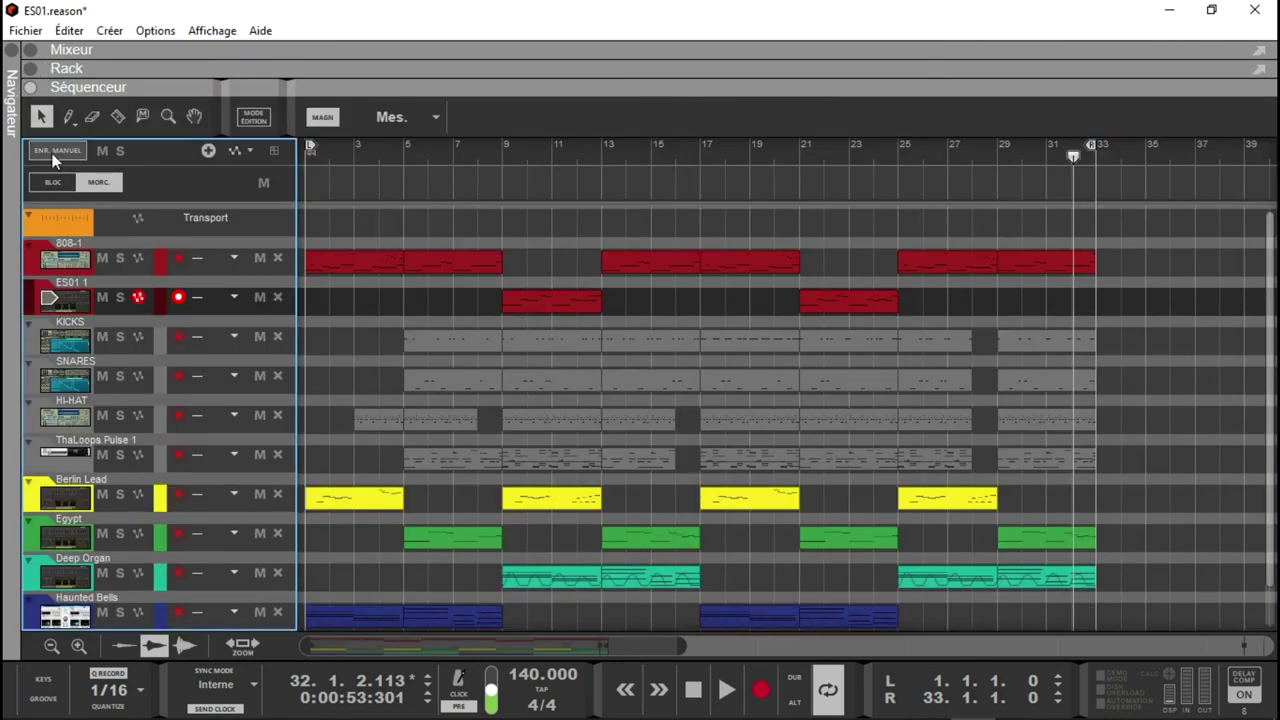
- Show the rack at full height and examine the front and rear panels of the ES01 1 synthesizer
{"action": "left_click", "coordinate": [31, 68]}
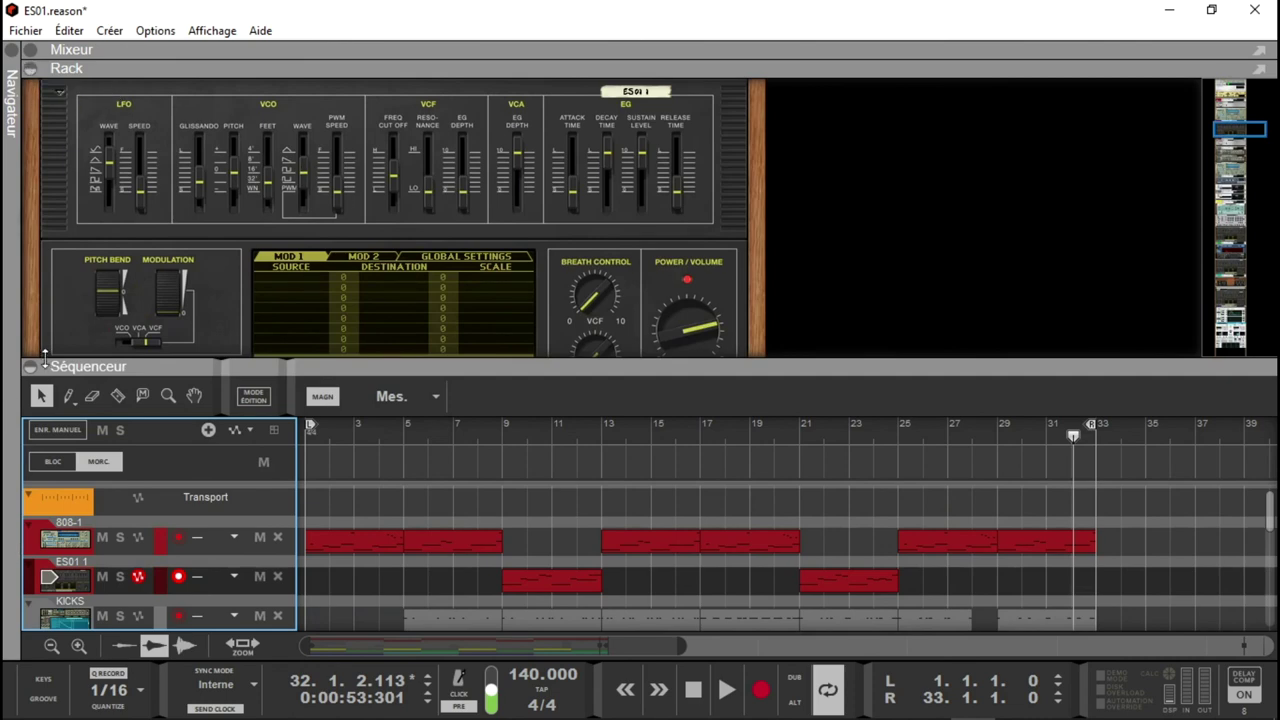
{"action": "left_click", "coordinate": [33, 368]}
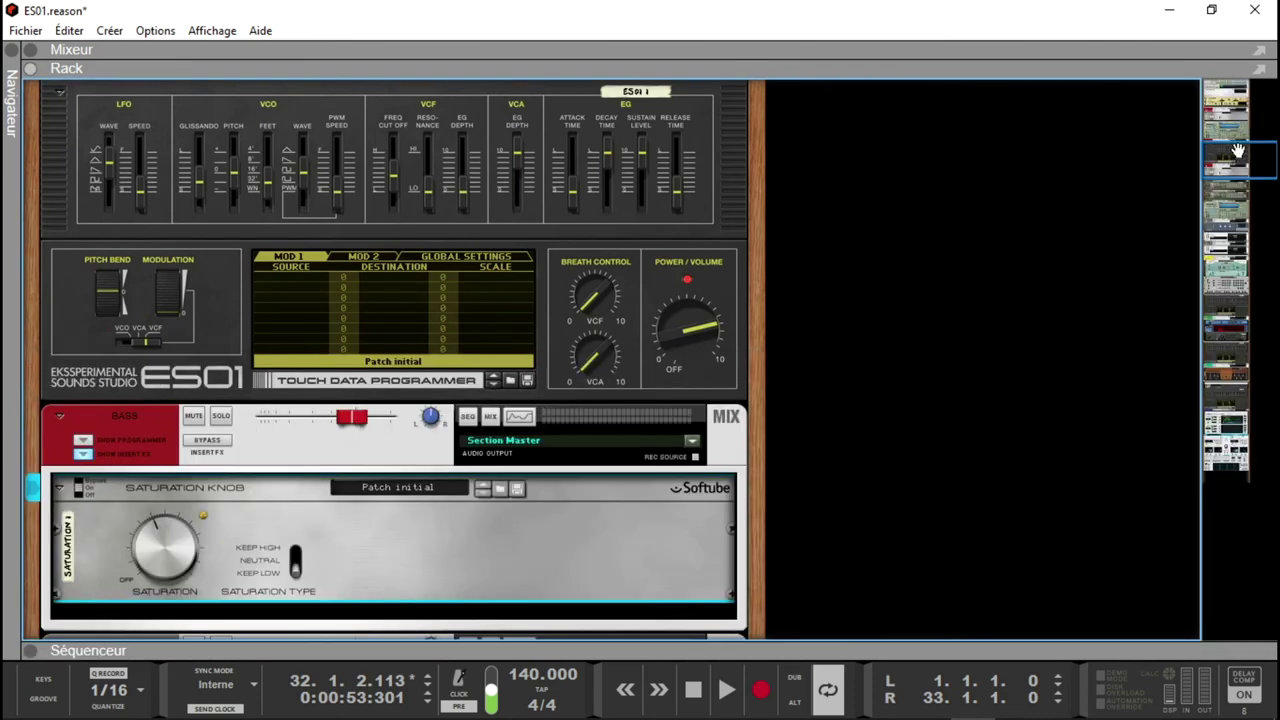
{"action": "scroll", "coordinate": [1238, 150], "scroll_direction": "up", "scroll_amount": 3}
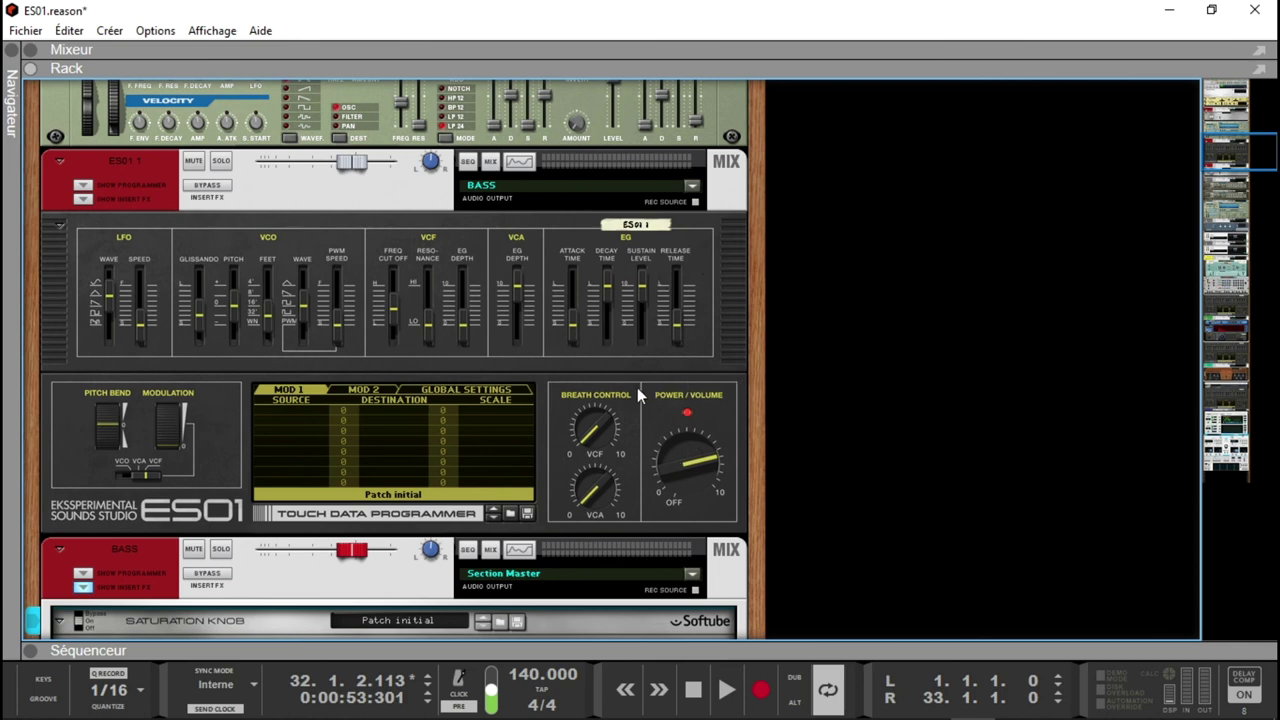
{"action": "key", "text": "Tab"}
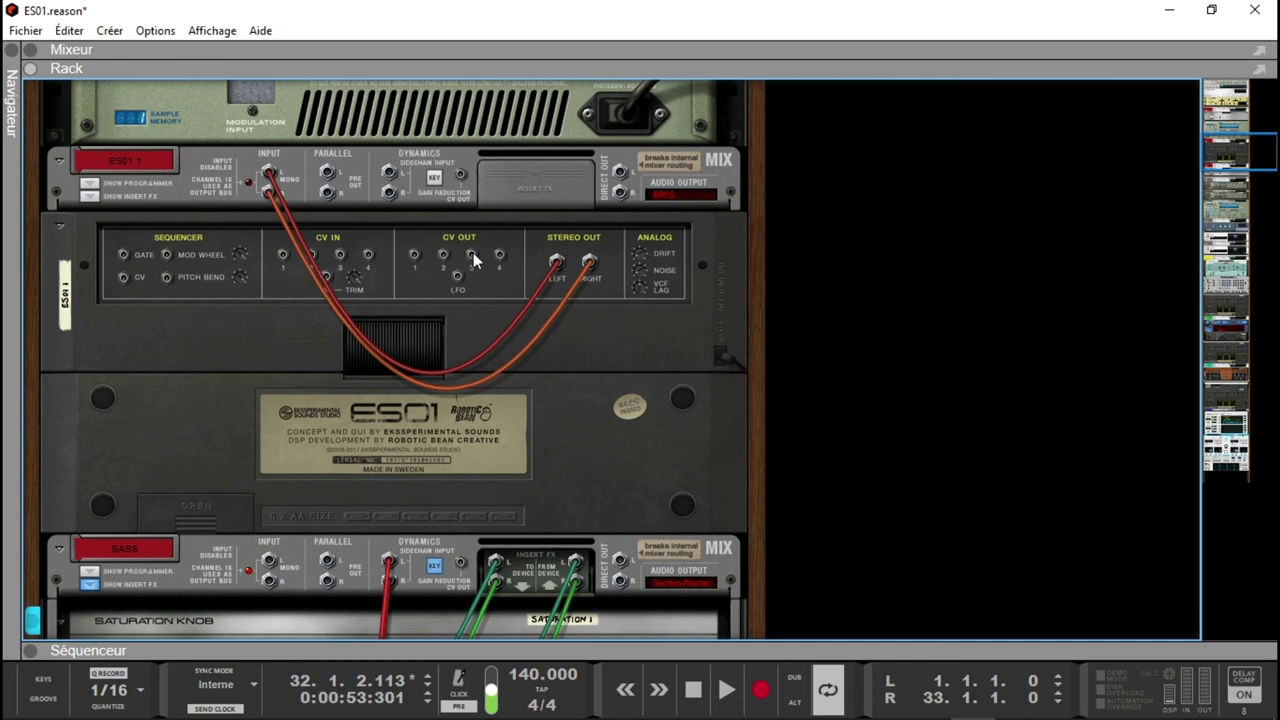
{"action": "key", "text": "Tab"}
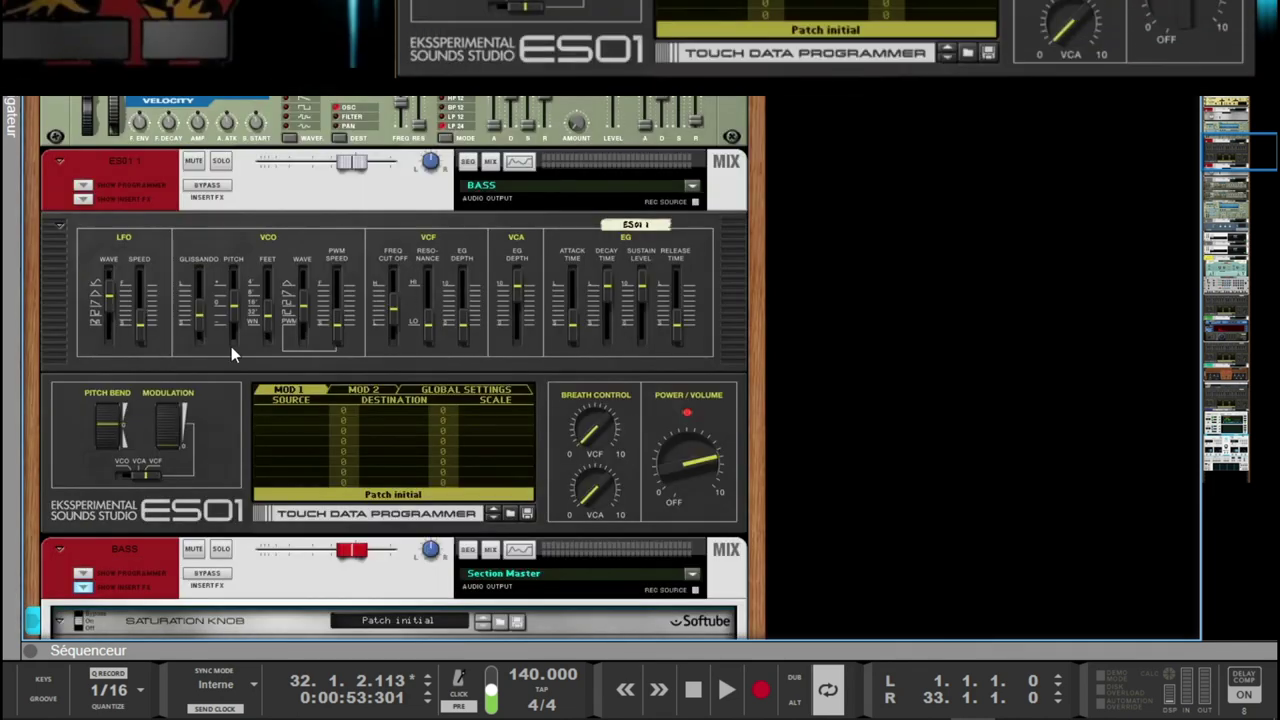